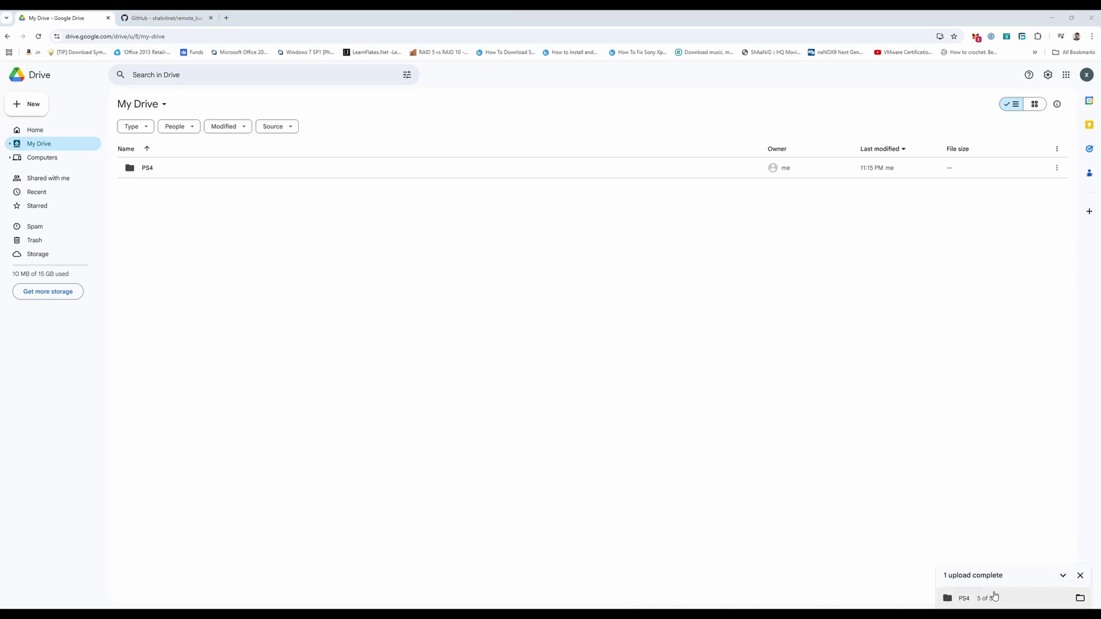
Open the sharing settings of the CUSA27390 folder in the account subfolder of PS4 > SAVEDATA.
double_click(159, 174)
double_click(158, 174)
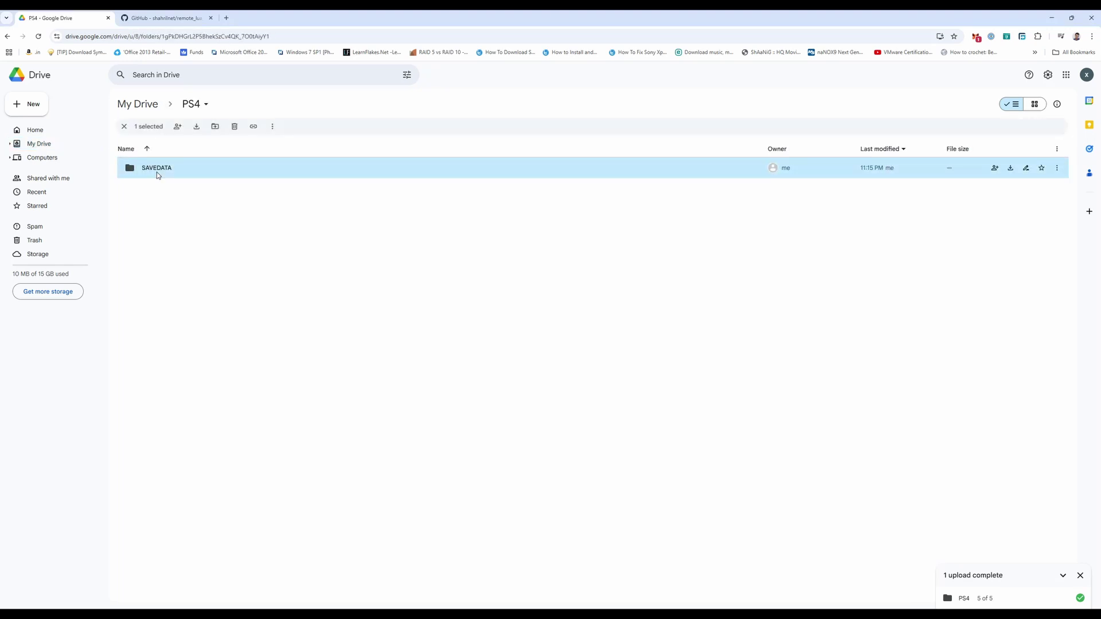
double_click(158, 174)
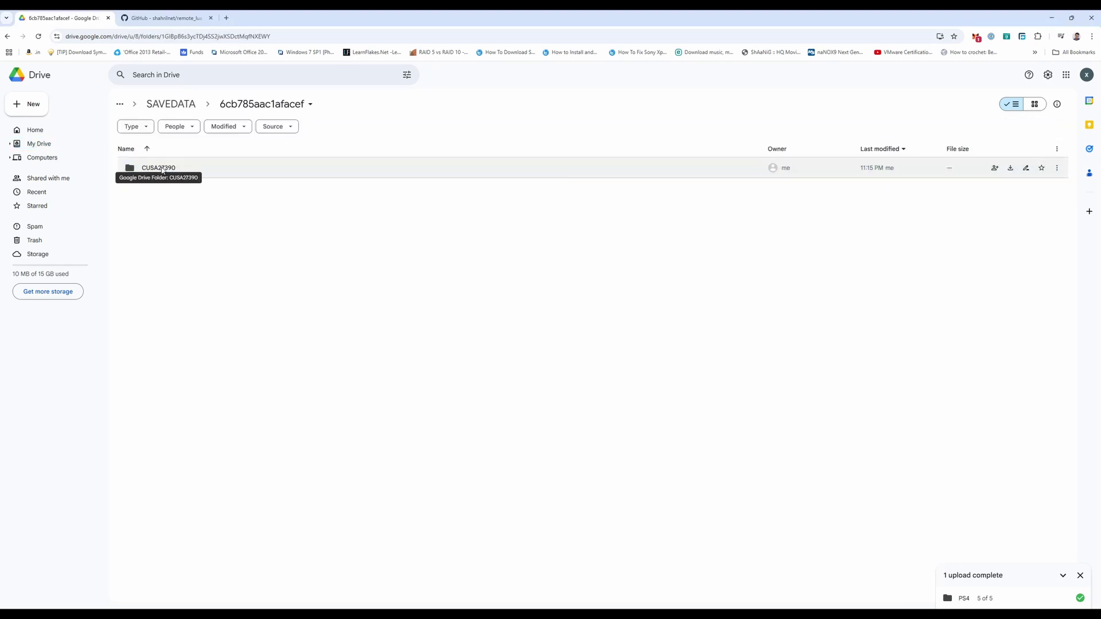
click(161, 170)
right_click(162, 169)
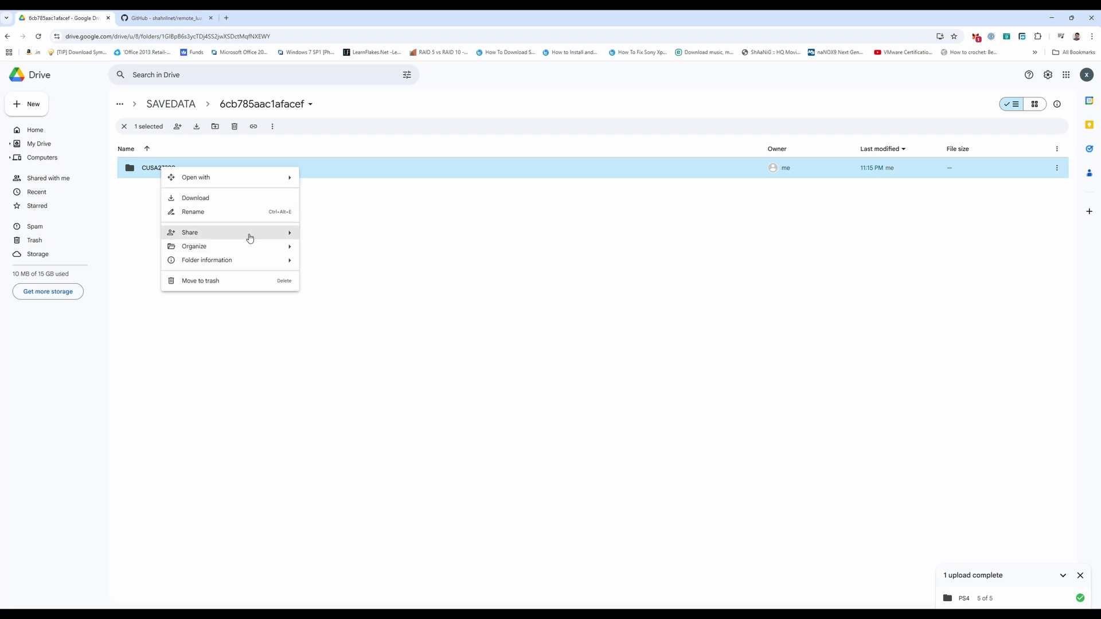
mouse_move(248, 234)
click(343, 237)
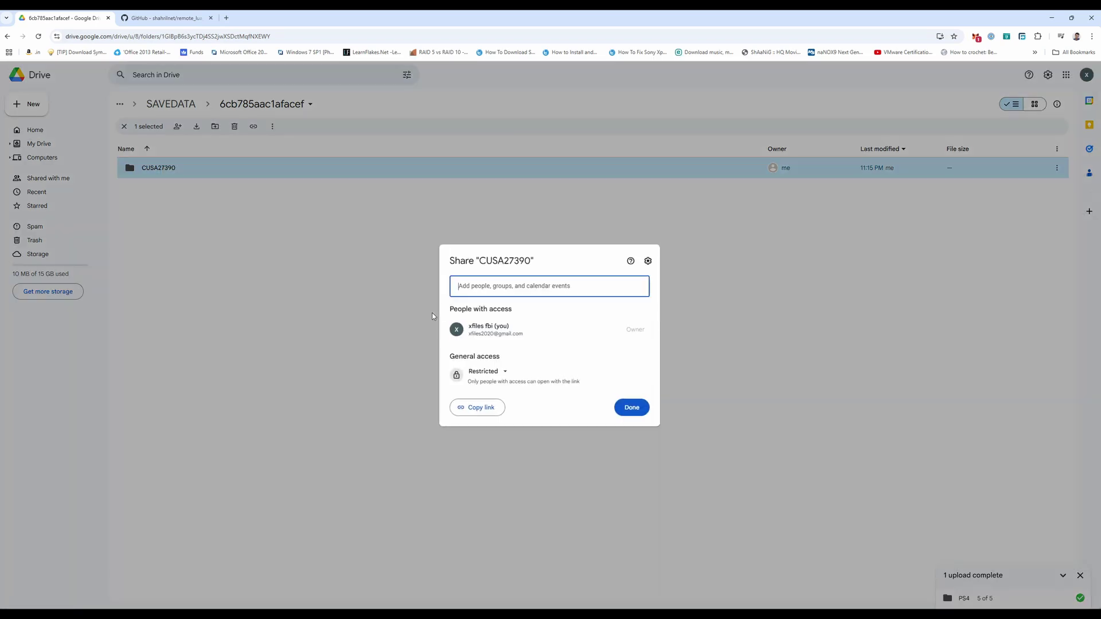
Set the CUSA27390 folder's general access to Anyone with the link and copy its link.
click(498, 373)
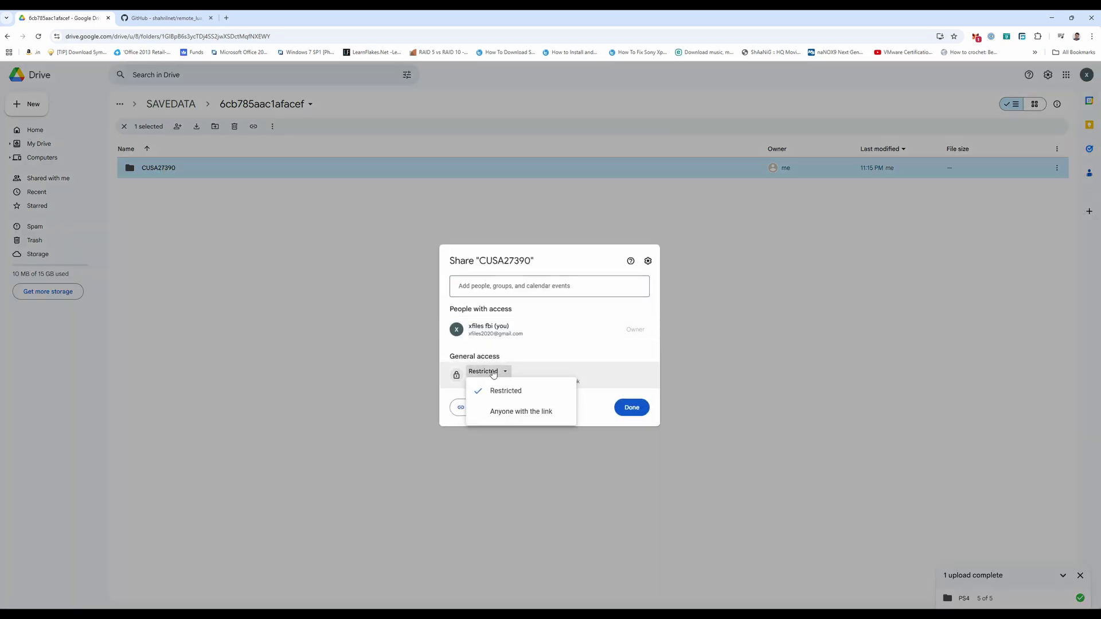
click(499, 414)
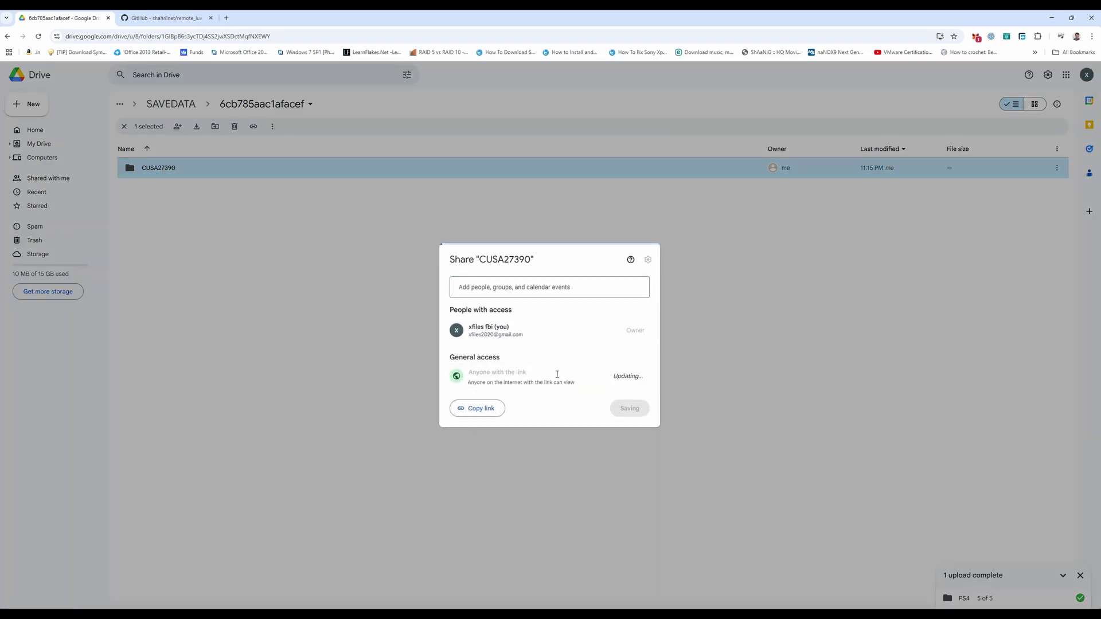
click(478, 408)
click(641, 407)
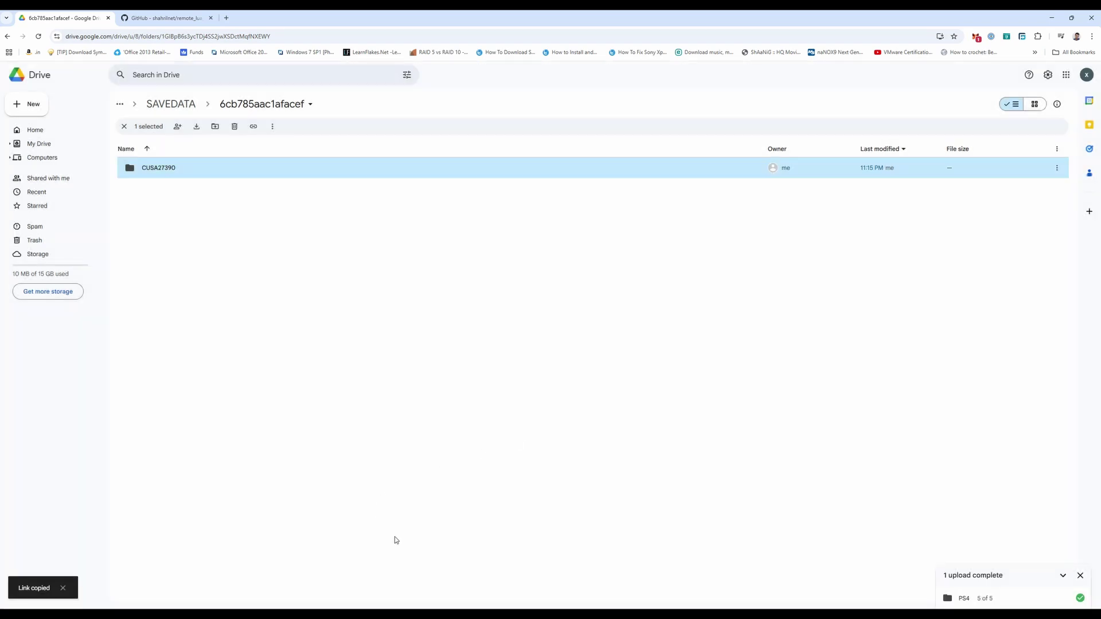
Copy the share link of the CUSA27390 folder again from its sharing settings.
key(alt+Tab)
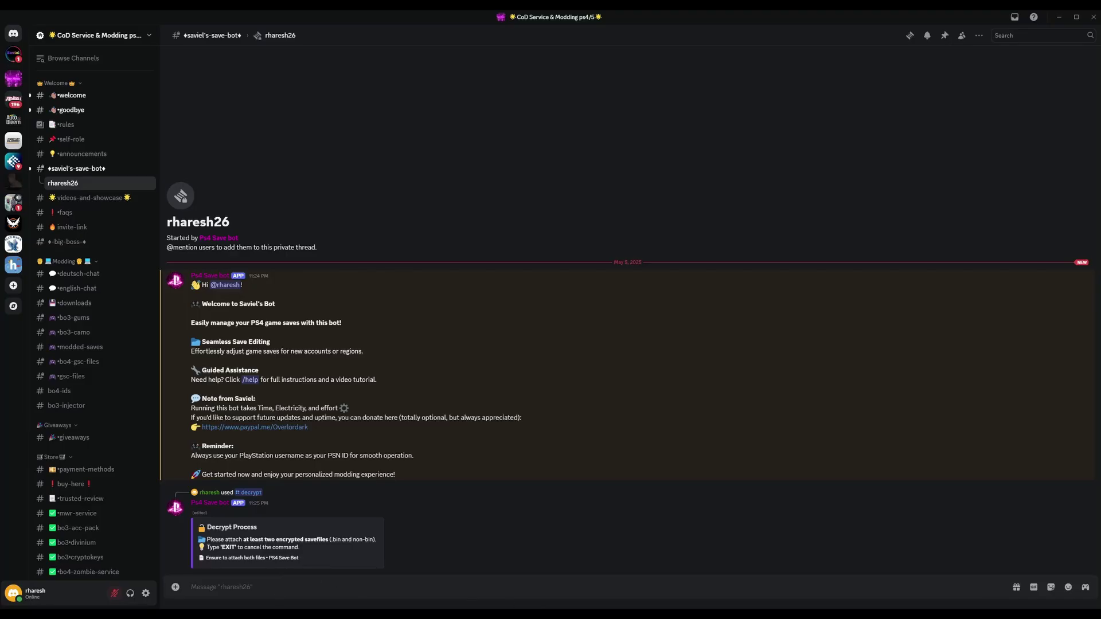
key(alt+Tab)
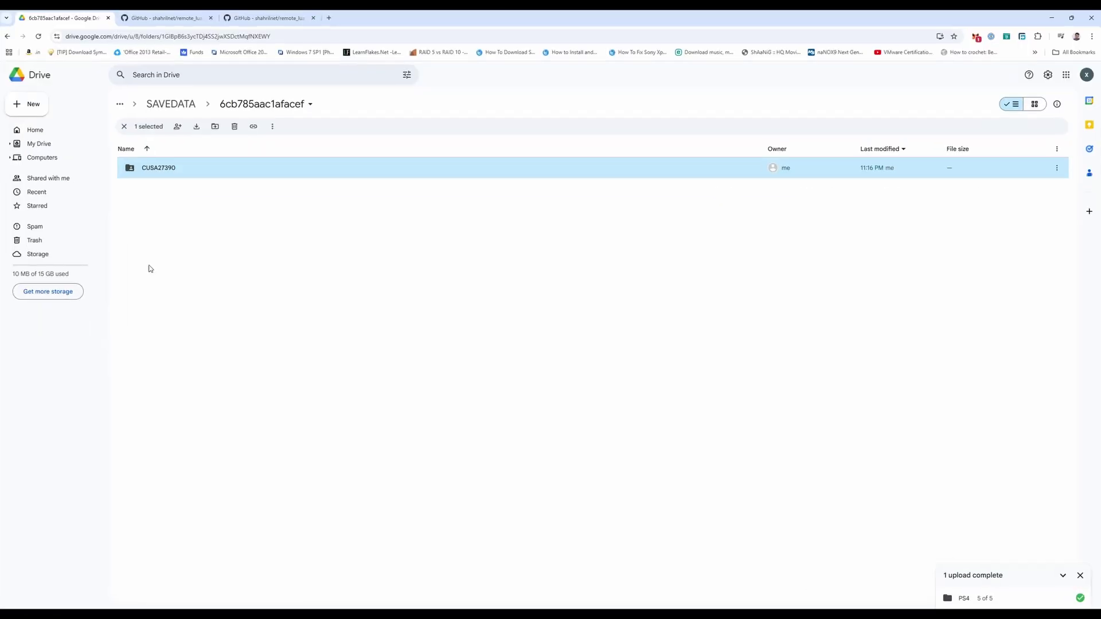
right_click(172, 162)
mouse_move(256, 223)
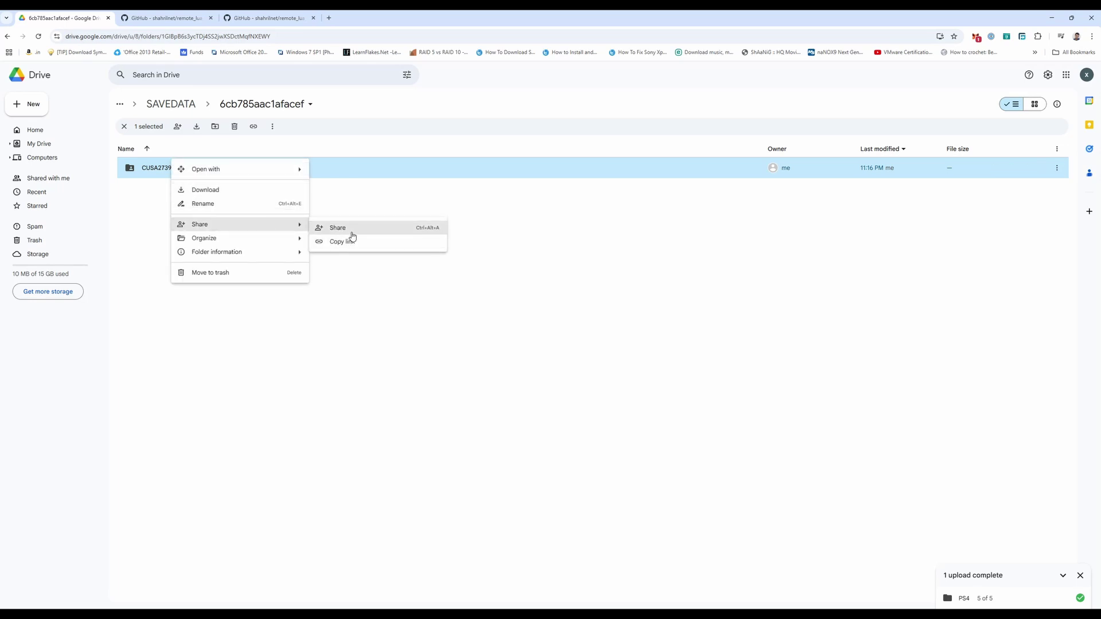
click(352, 232)
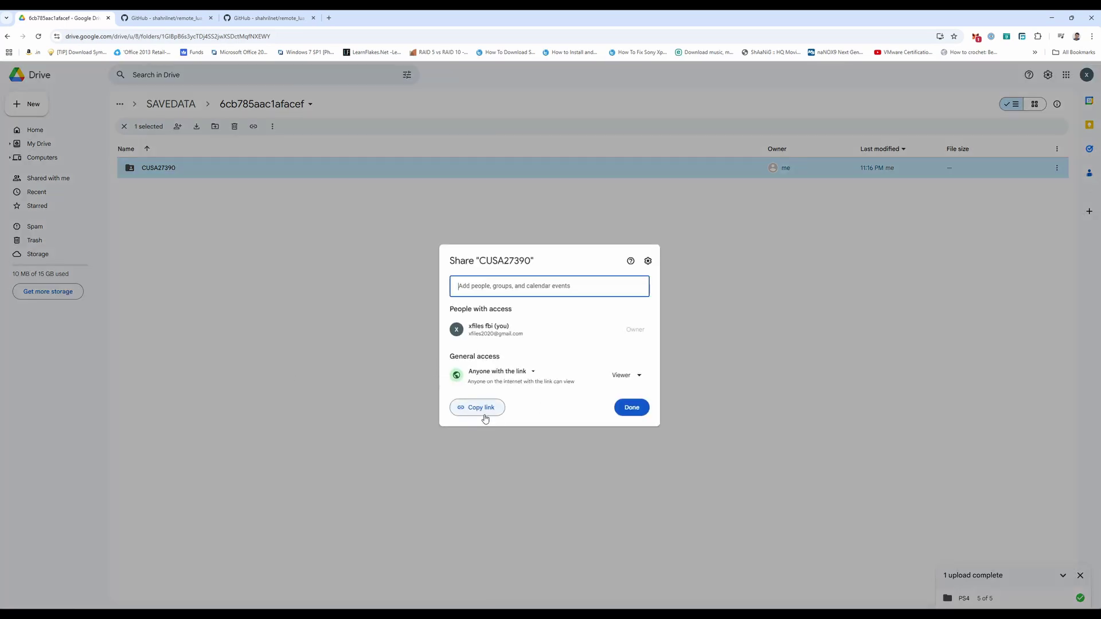
click(484, 408)
click(635, 408)
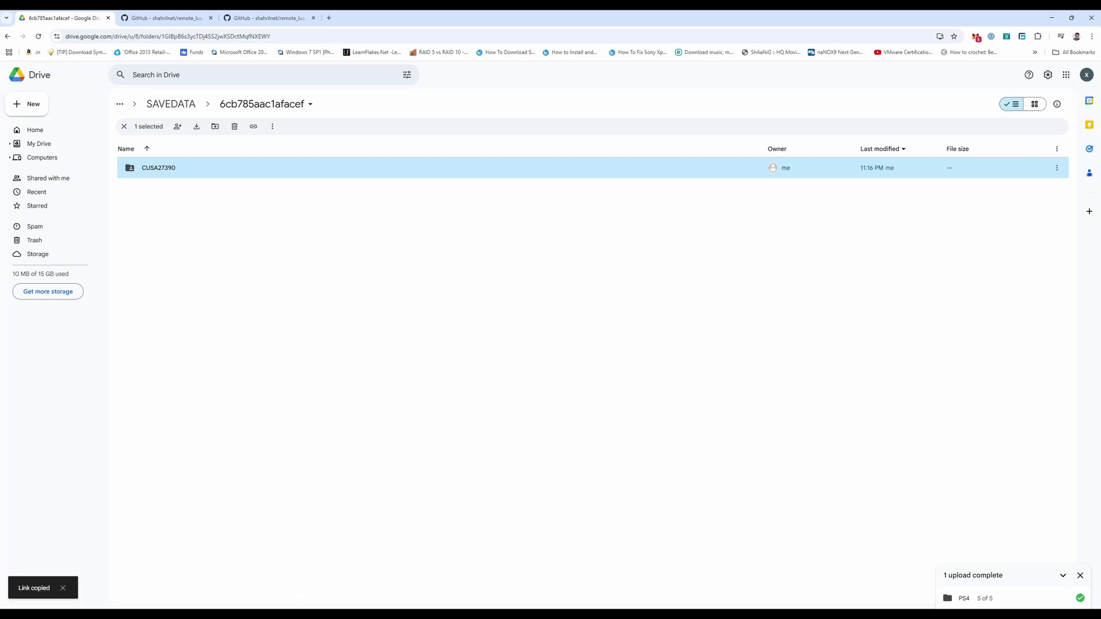
Switch to Discord and send the copied Drive folder link in the save bot's decrypt thread.
key(alt+Tab)
right_click(270, 585)
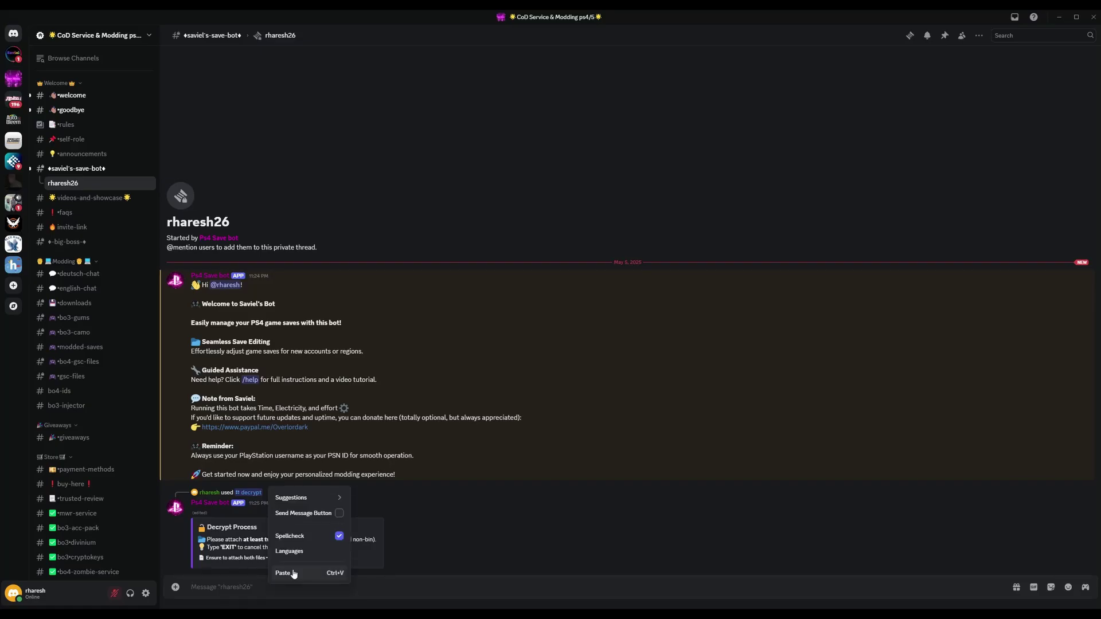
click(293, 574)
key(Return)
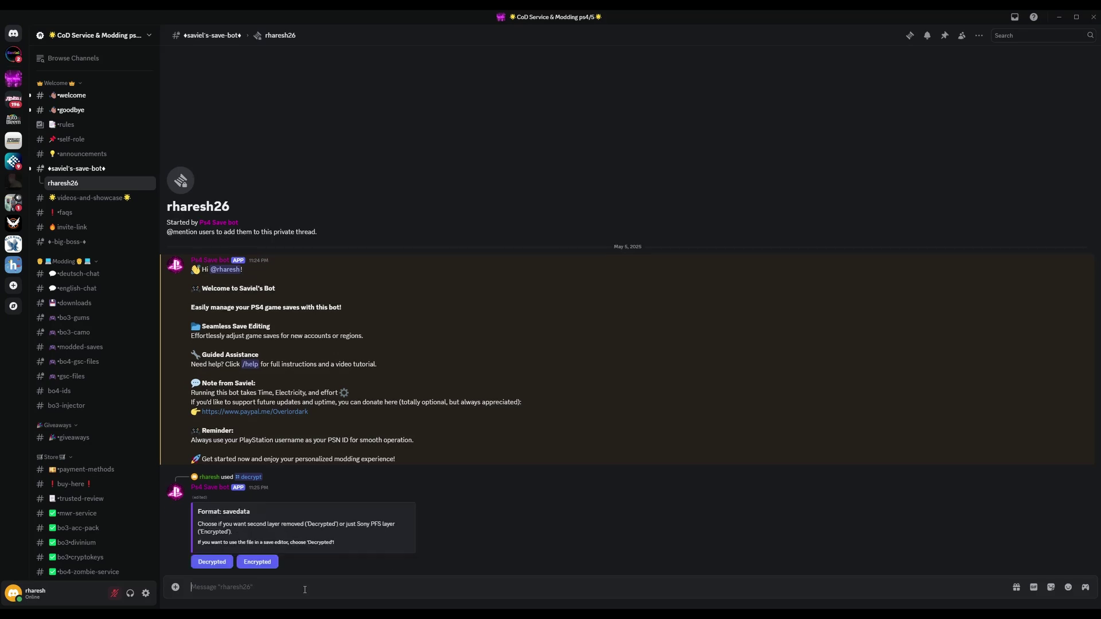
Choose the Encrypted format for the decrypt process and download the resulting dec_savedata_CUSA27390 zip file.
click(260, 562)
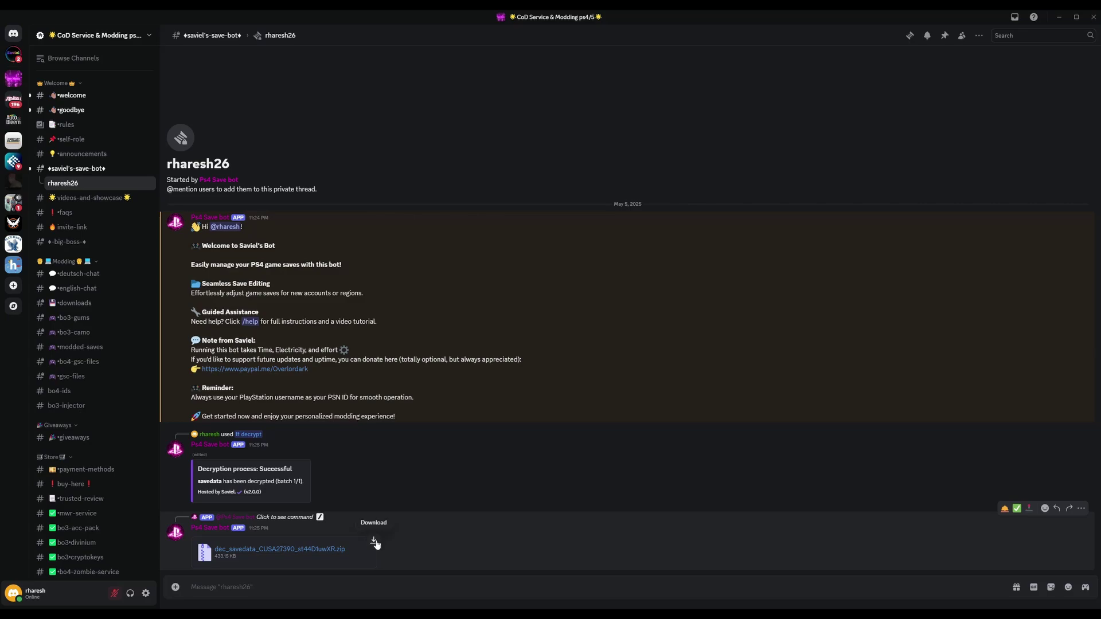
click(374, 541)
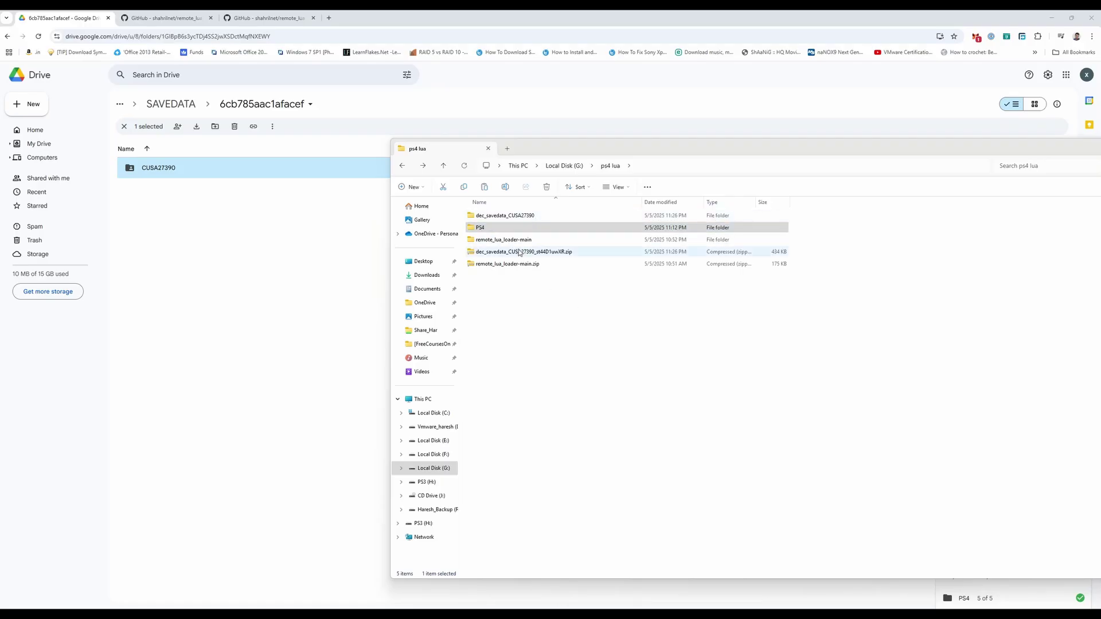
In File Explorer, check the extracted dec_savedata_CUSA27390 folder in ps4 lua and rename it to savedata0.
click(522, 251)
double_click(484, 217)
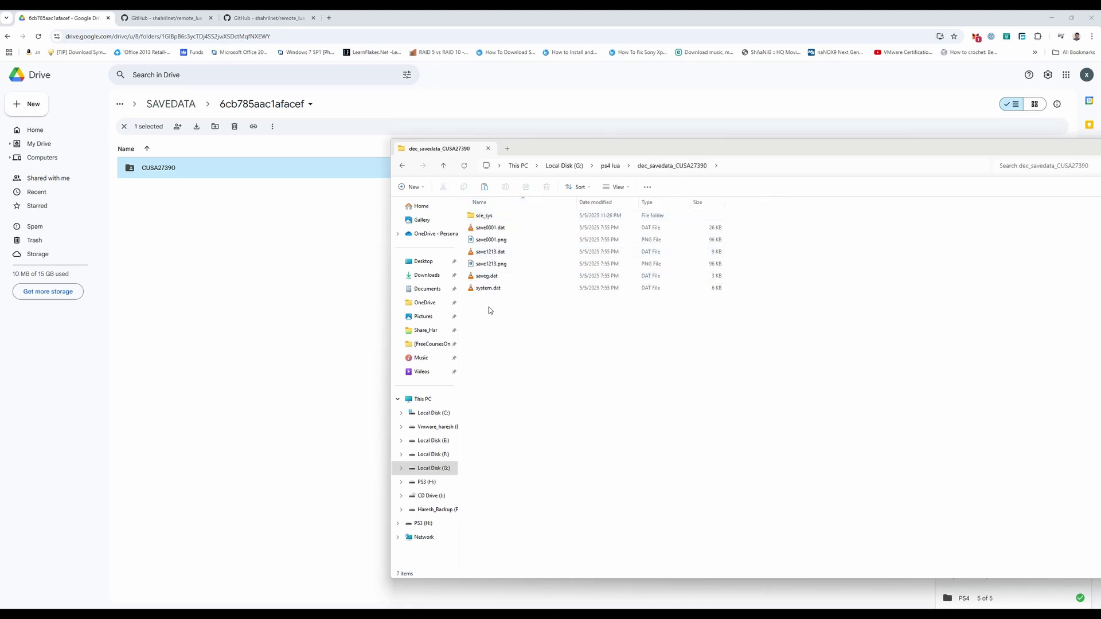
click(402, 166)
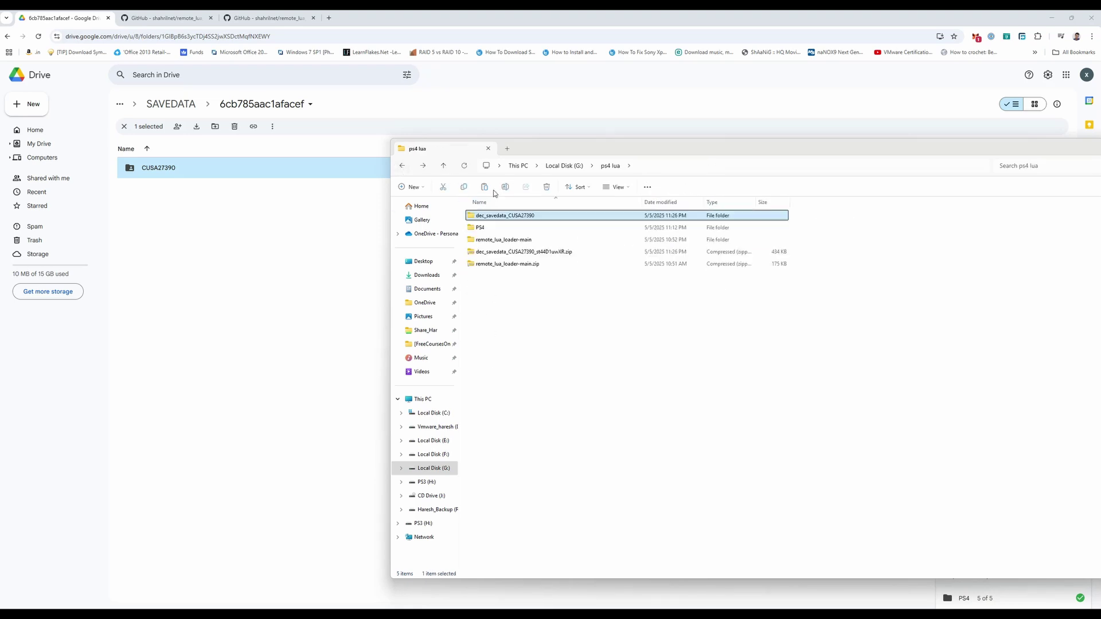
click(505, 219)
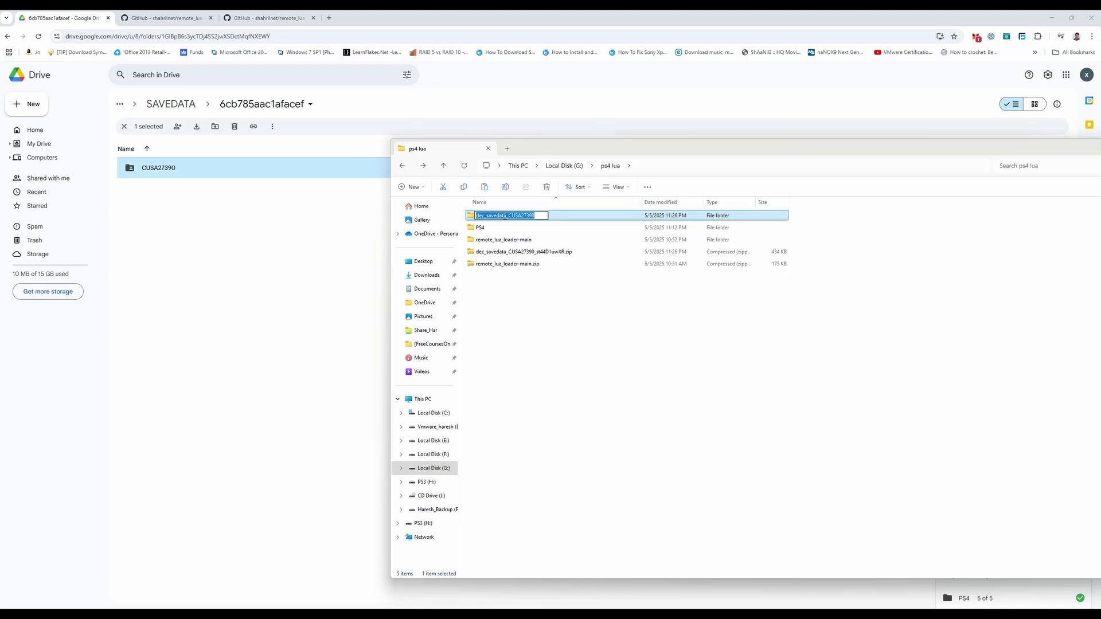
text(S)
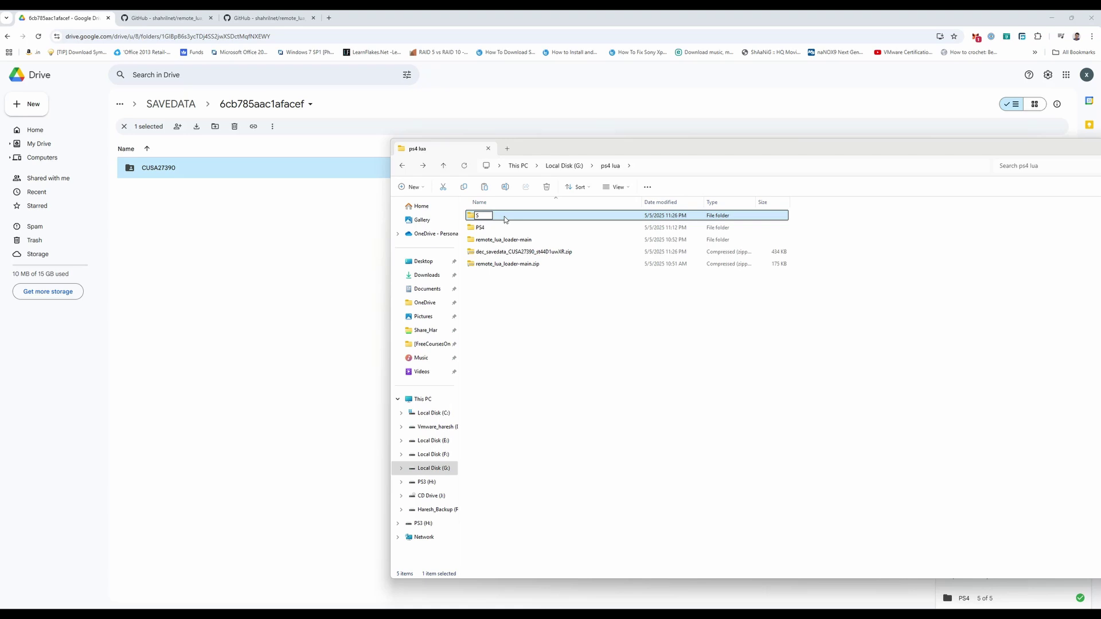
text(avedata0)
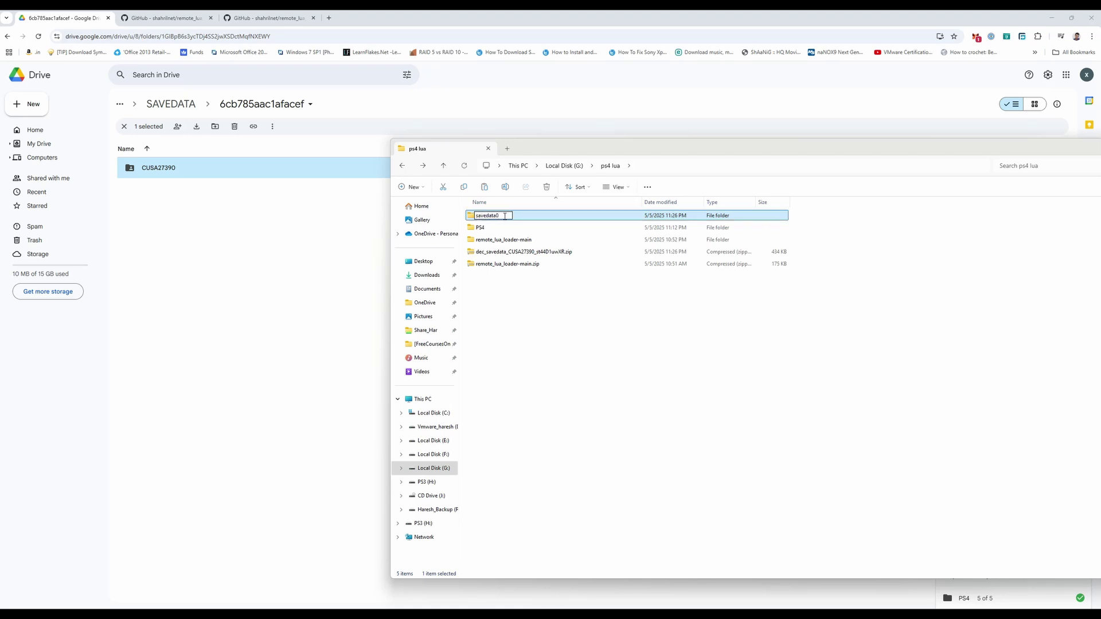
key(Return)
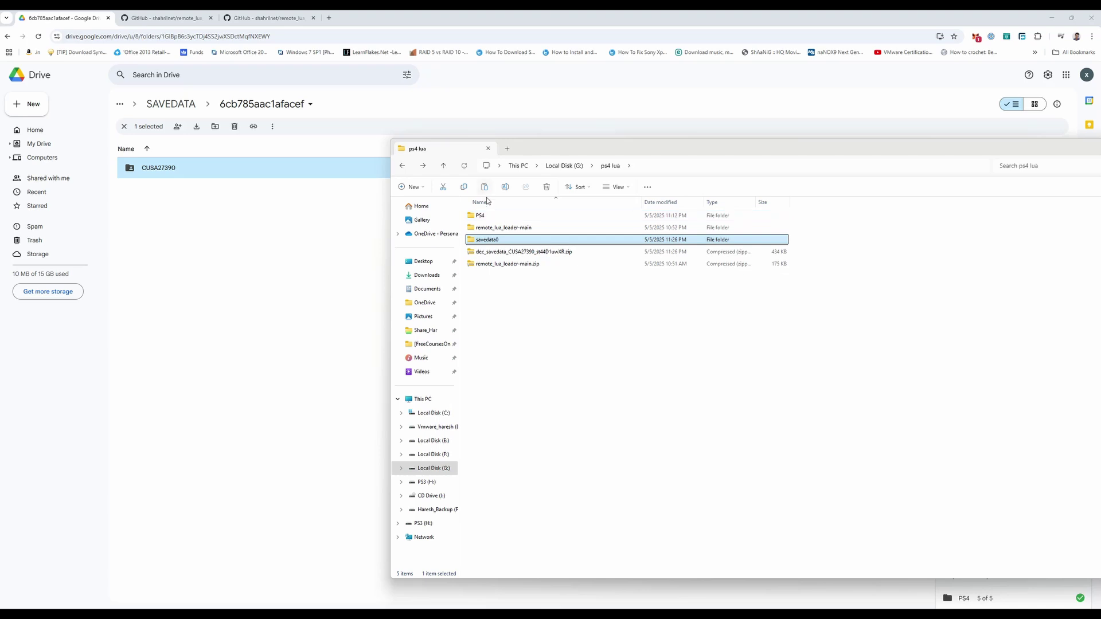
Upload the savedata0 folder to the root of My Drive in Google Drive.
drag(486, 241, 533, 240)
click(167, 105)
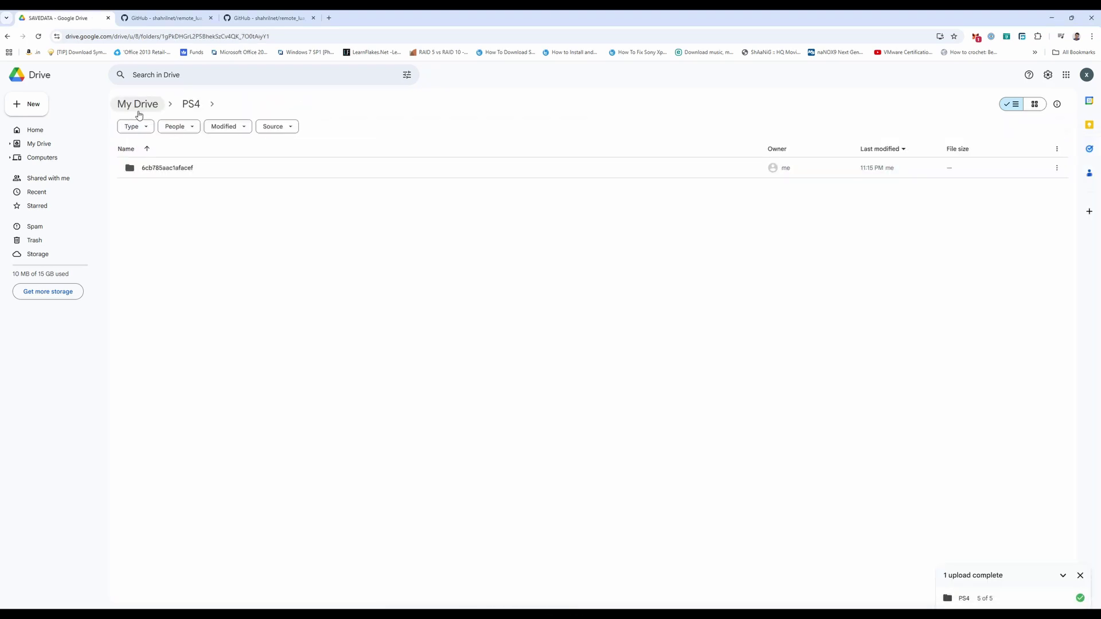
click(190, 104)
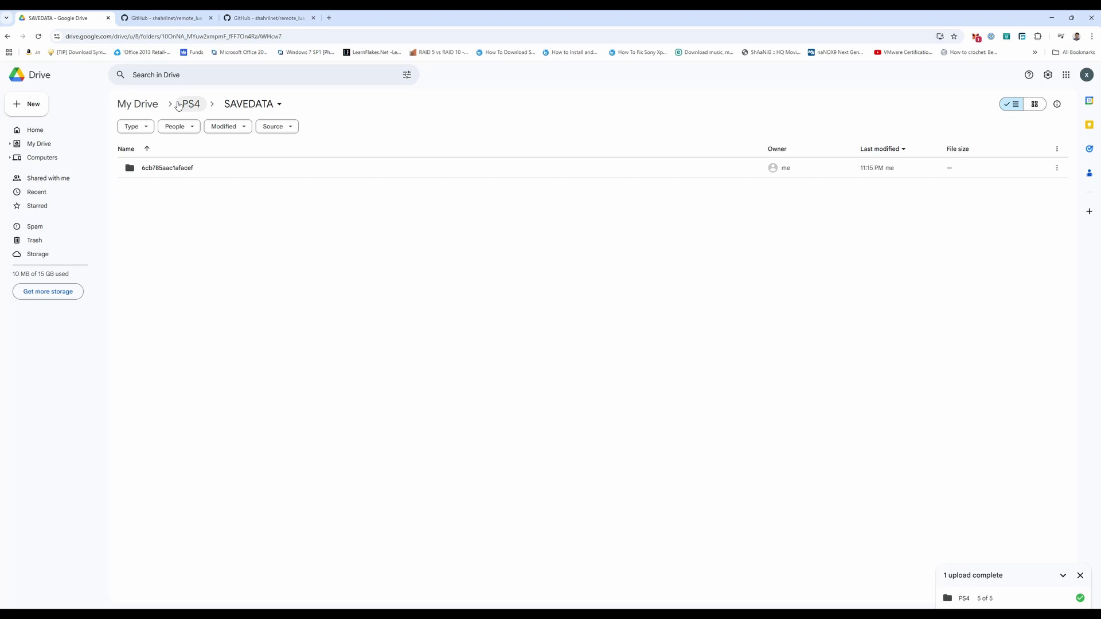
click(138, 105)
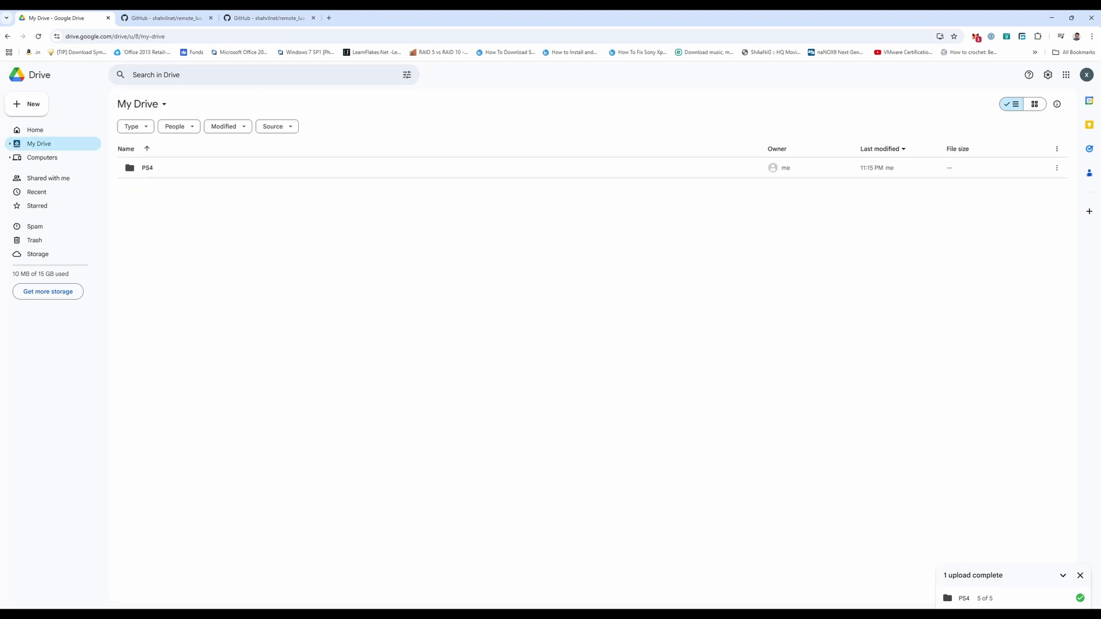
key(alt+Tab)
drag(484, 239, 209, 272)
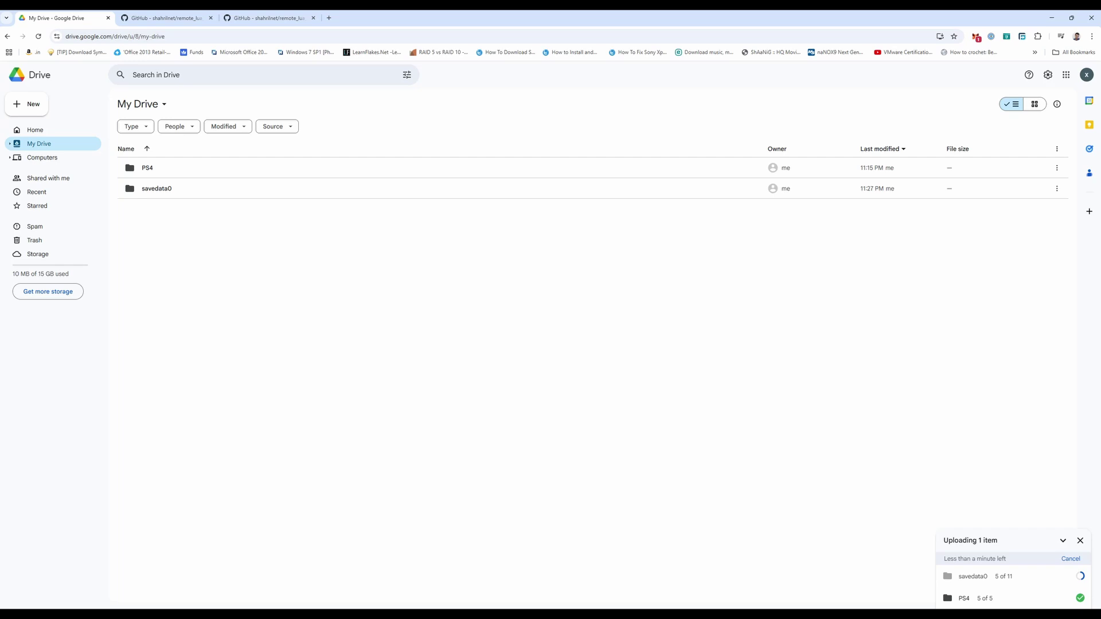
Copy all files from the savedata folder inside remote_lua_loader-main.
click(242, 597)
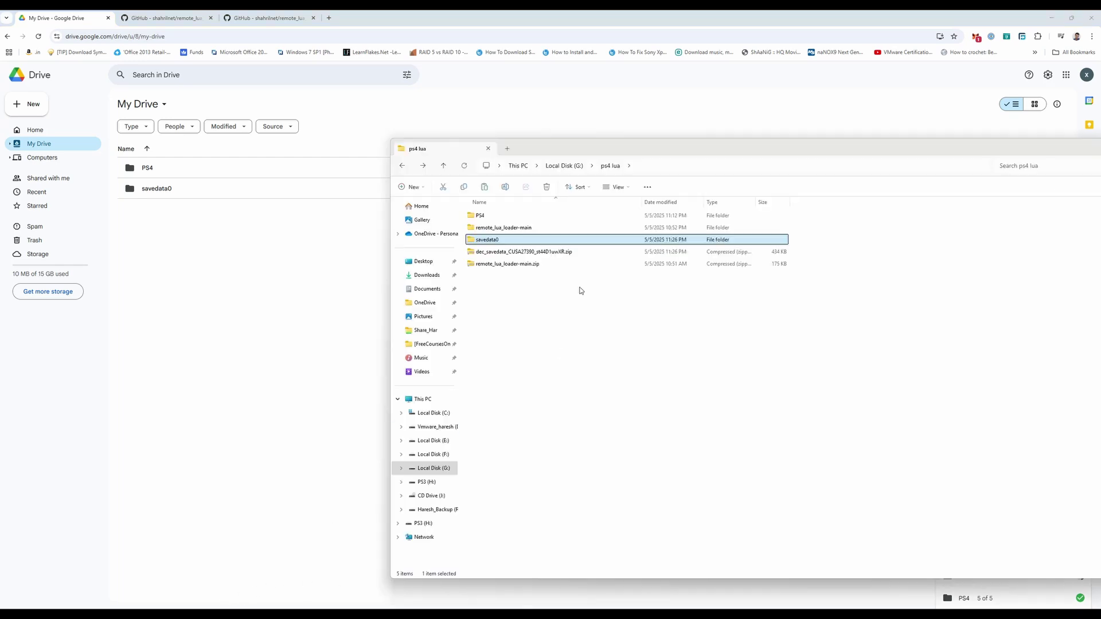
double_click(516, 228)
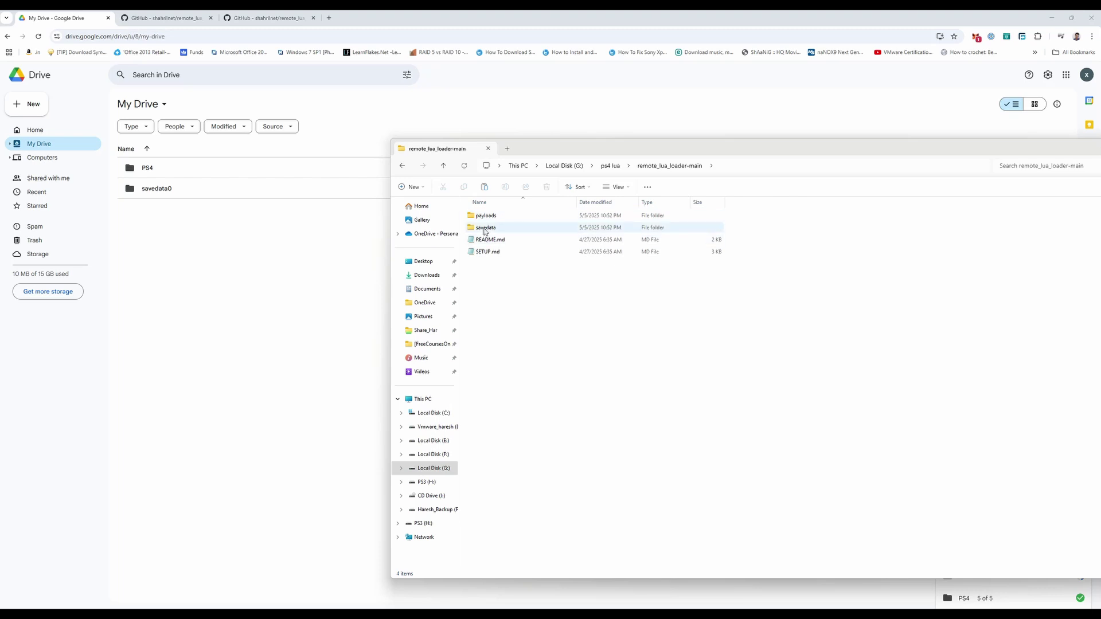
double_click(484, 228)
drag(518, 512, 488, 217)
click(401, 167)
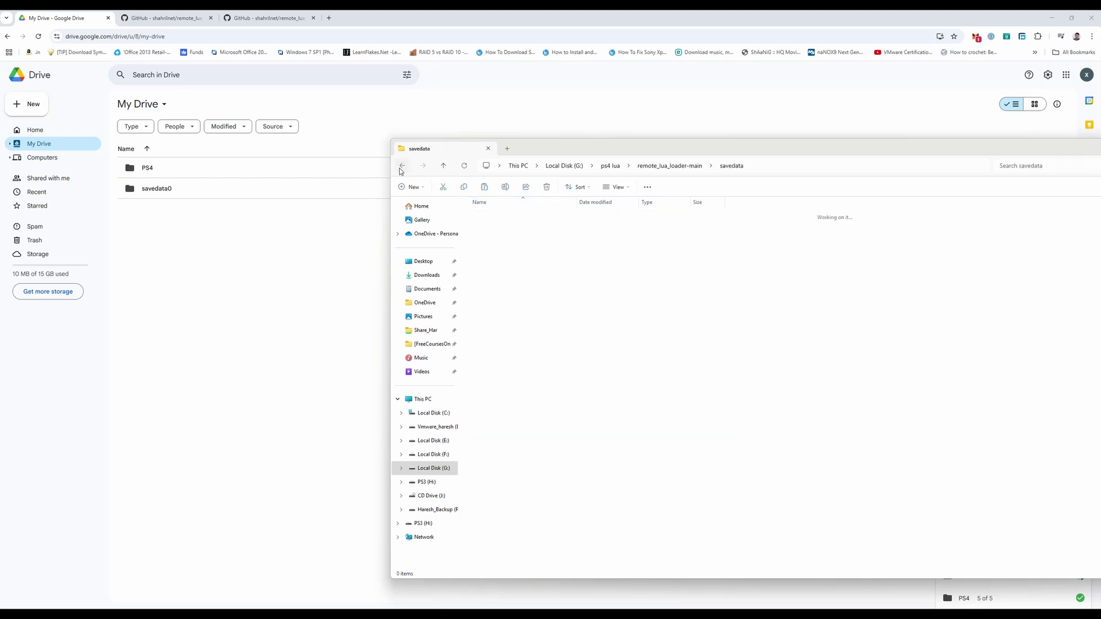
click(401, 166)
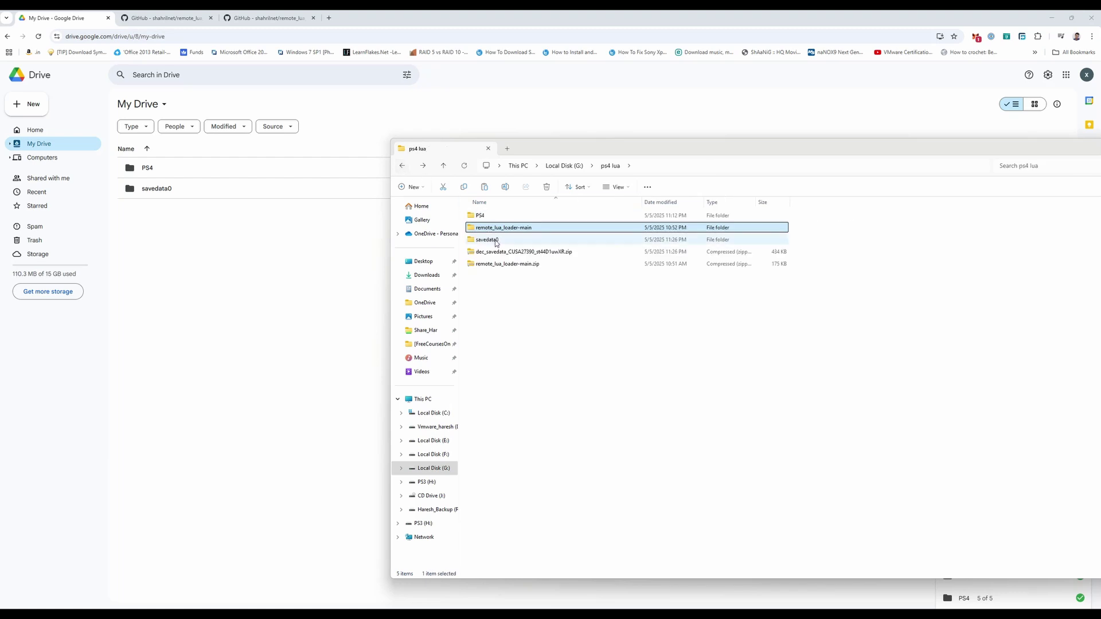
Paste the copied loader files into the local savedata0 folder.
double_click(488, 239)
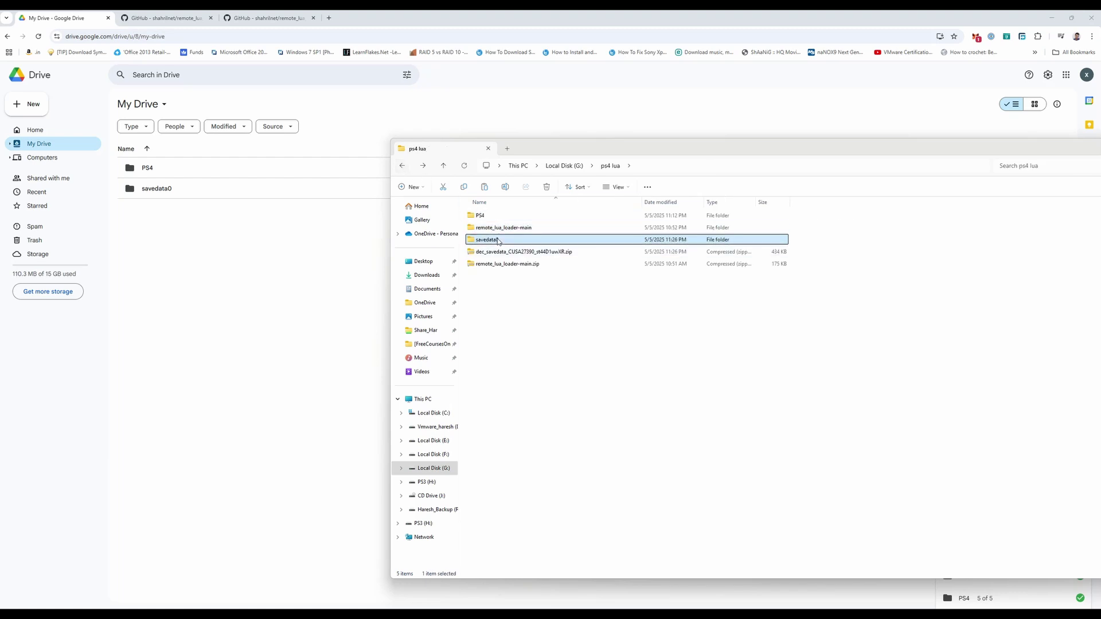
right_click(538, 400)
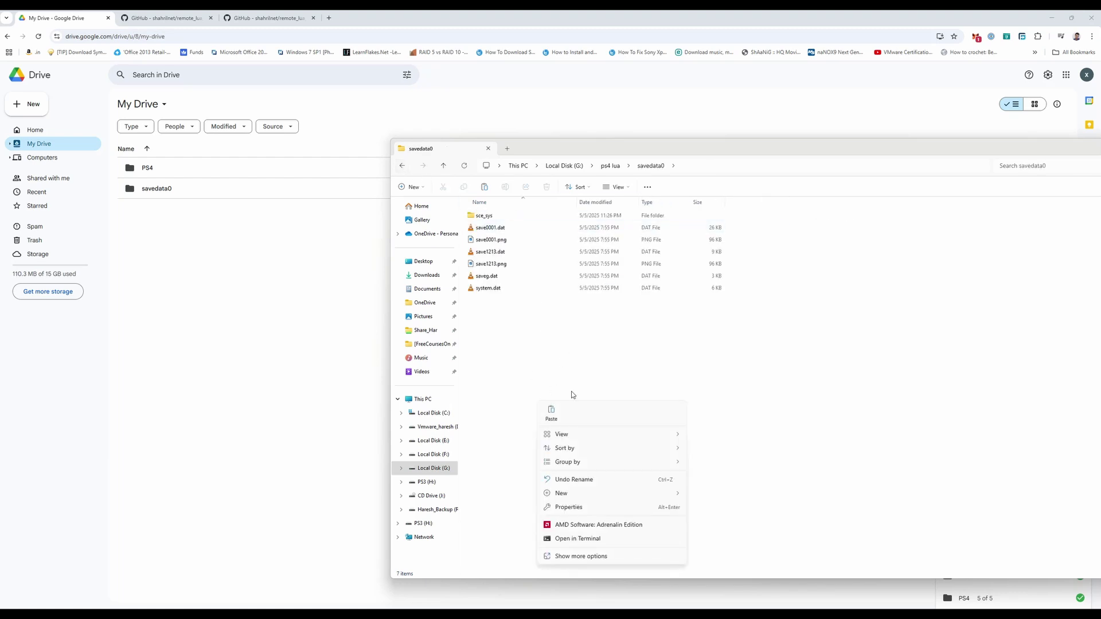
click(551, 414)
click(600, 472)
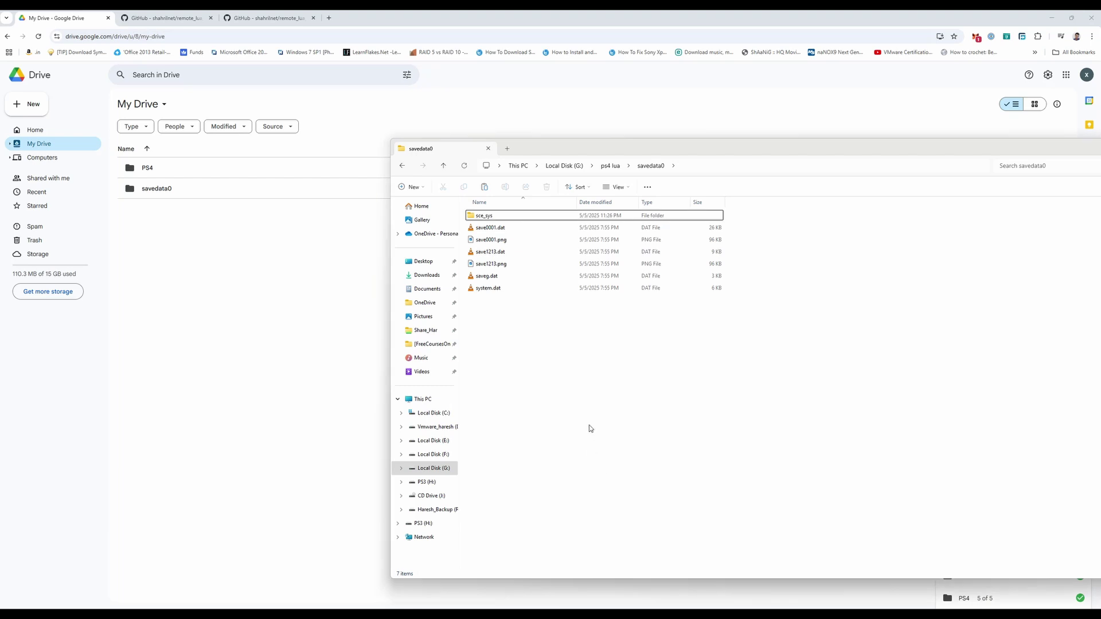
Upload the updated local savedata0 folder to the root of My Drive, replacing the existing folder.
click(403, 165)
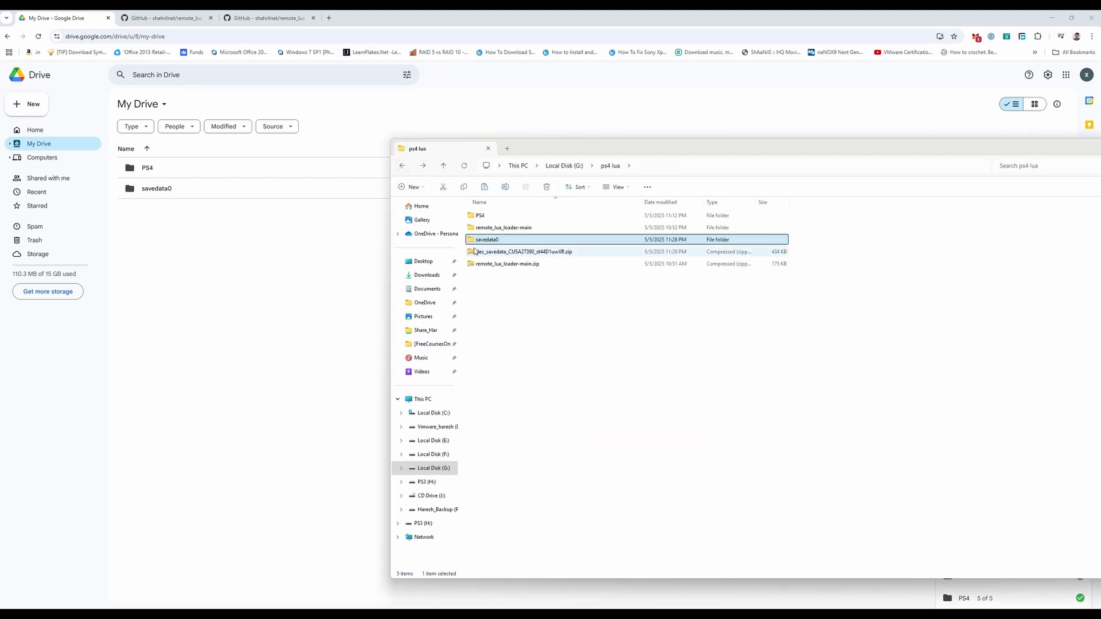
drag(491, 244, 202, 305)
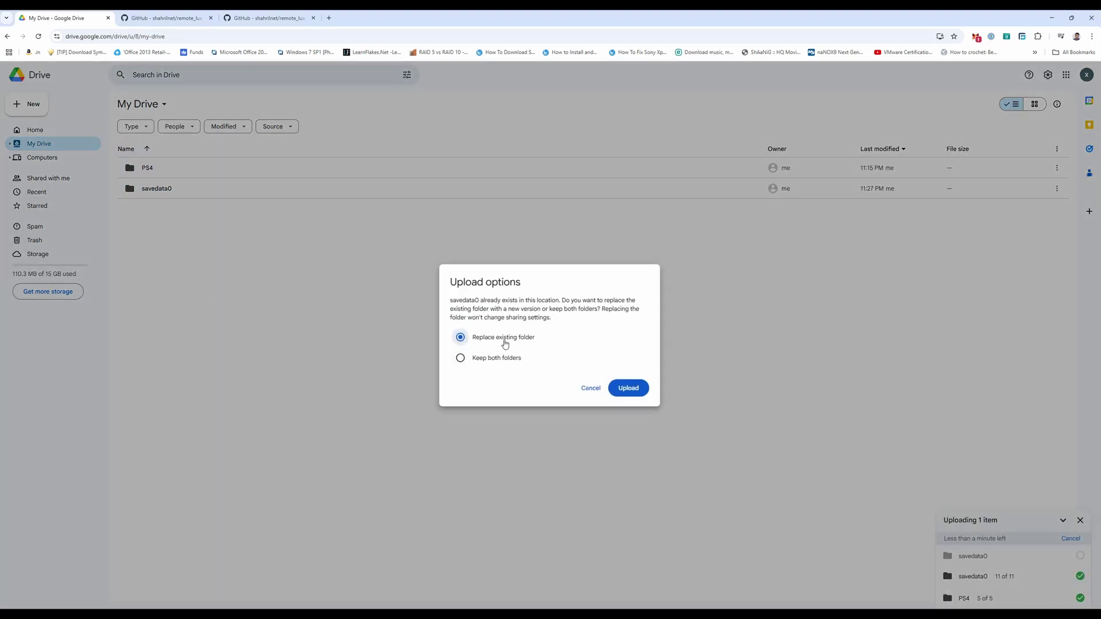
click(628, 388)
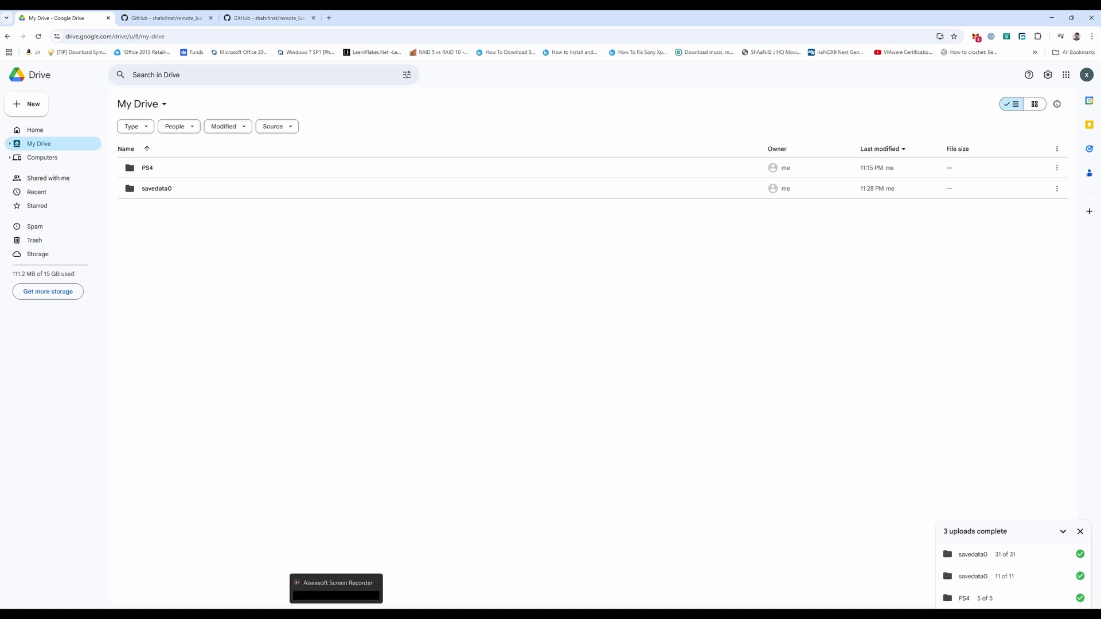
Switch to Discord and run the PS4 Save bot's /encrypt command with upload_individually False and include_sce_sys True.
click(286, 614)
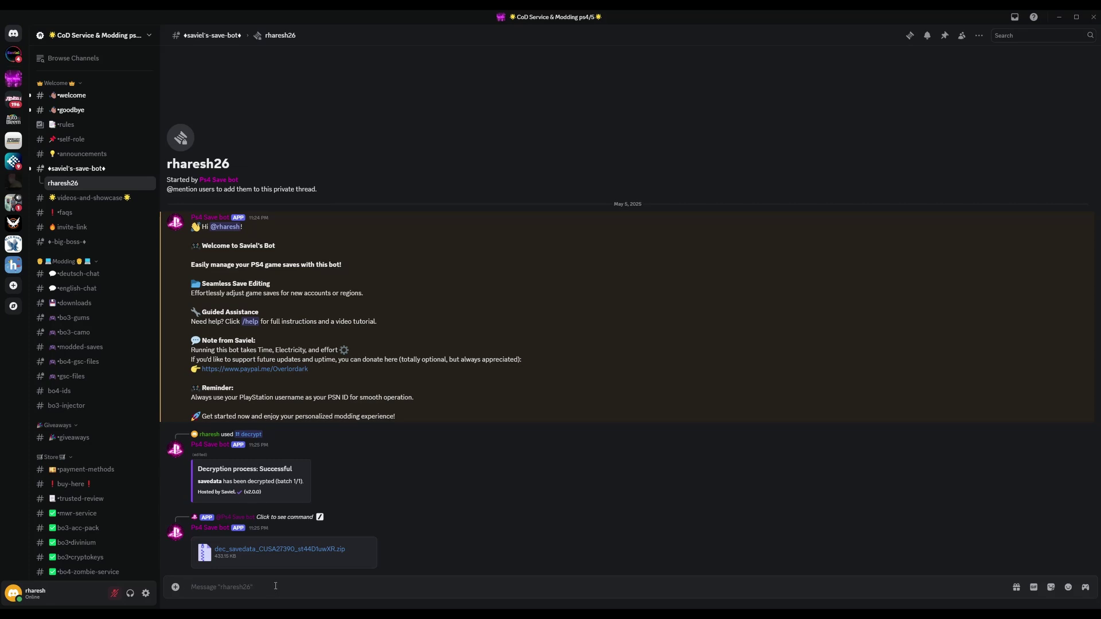
text(/encr)
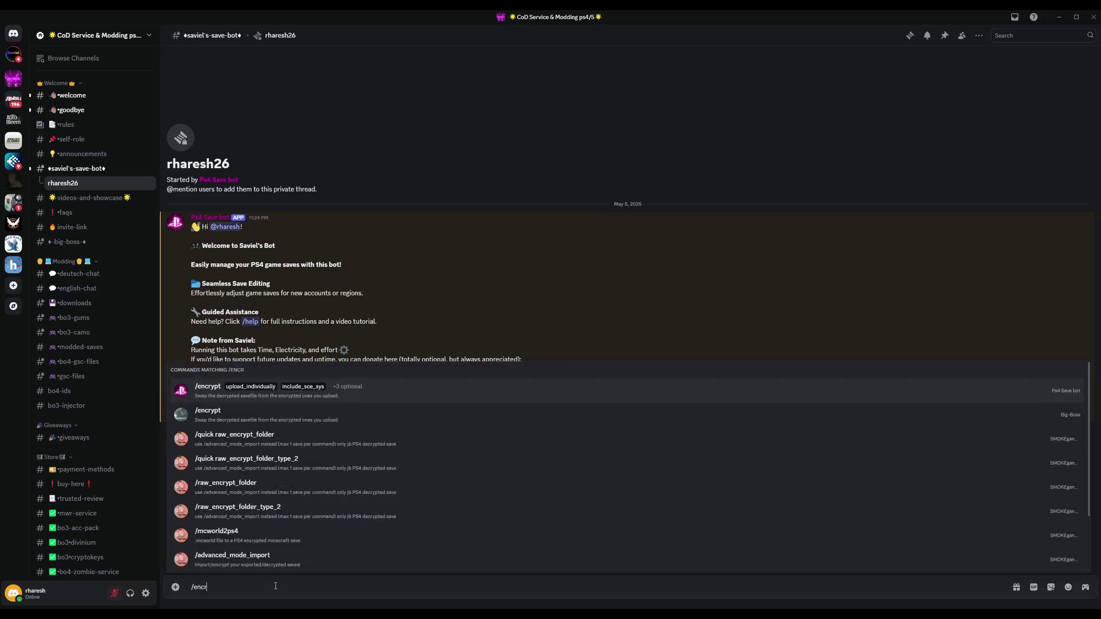
key(Return)
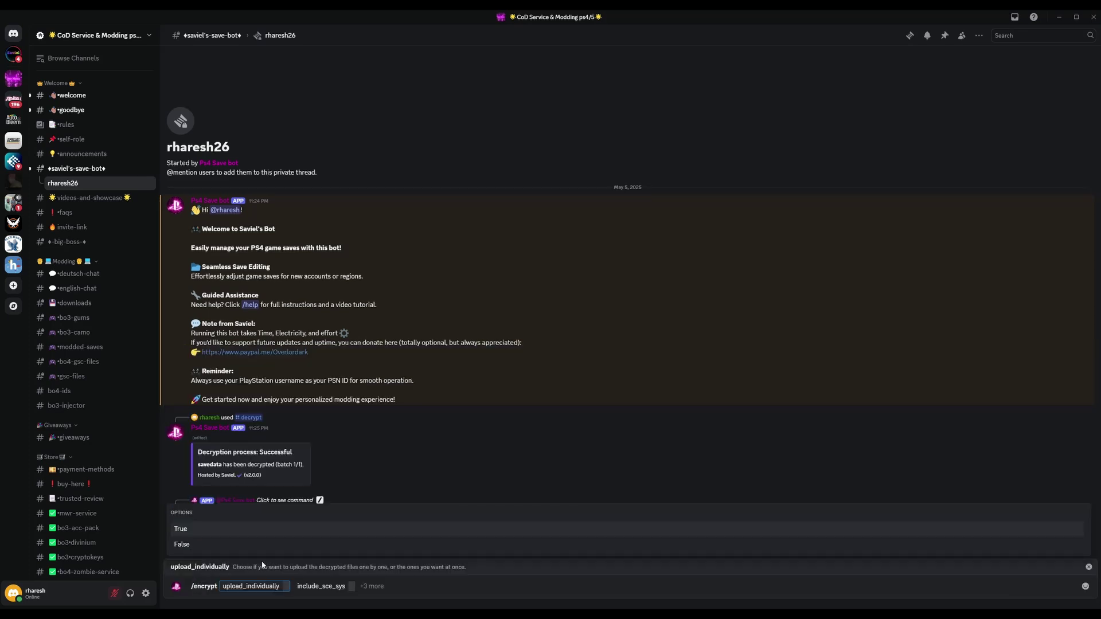
click(235, 544)
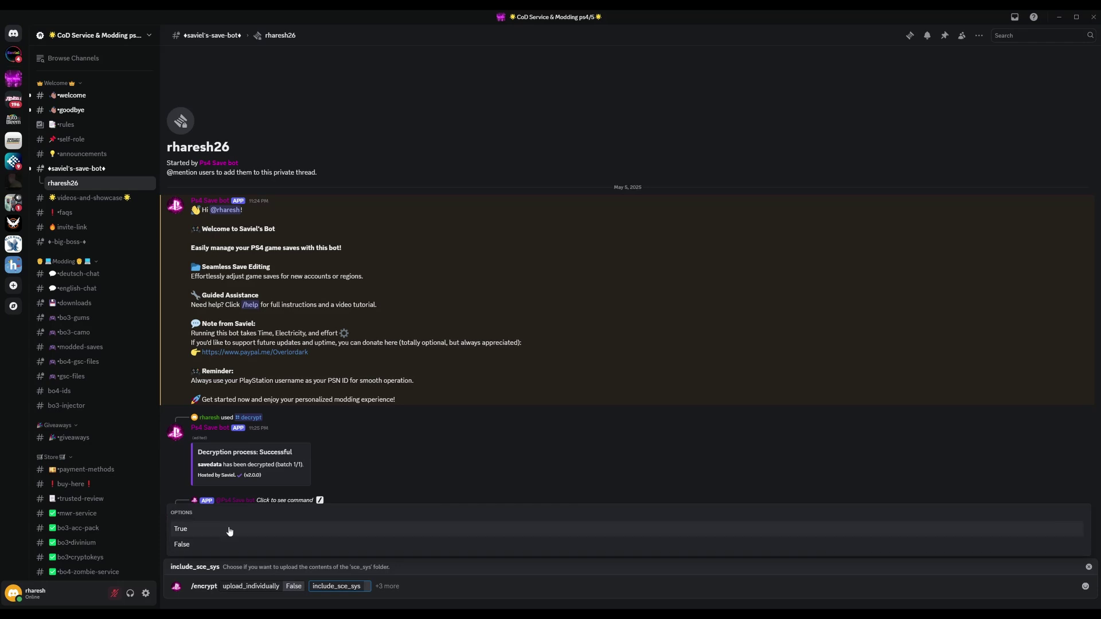
click(229, 529)
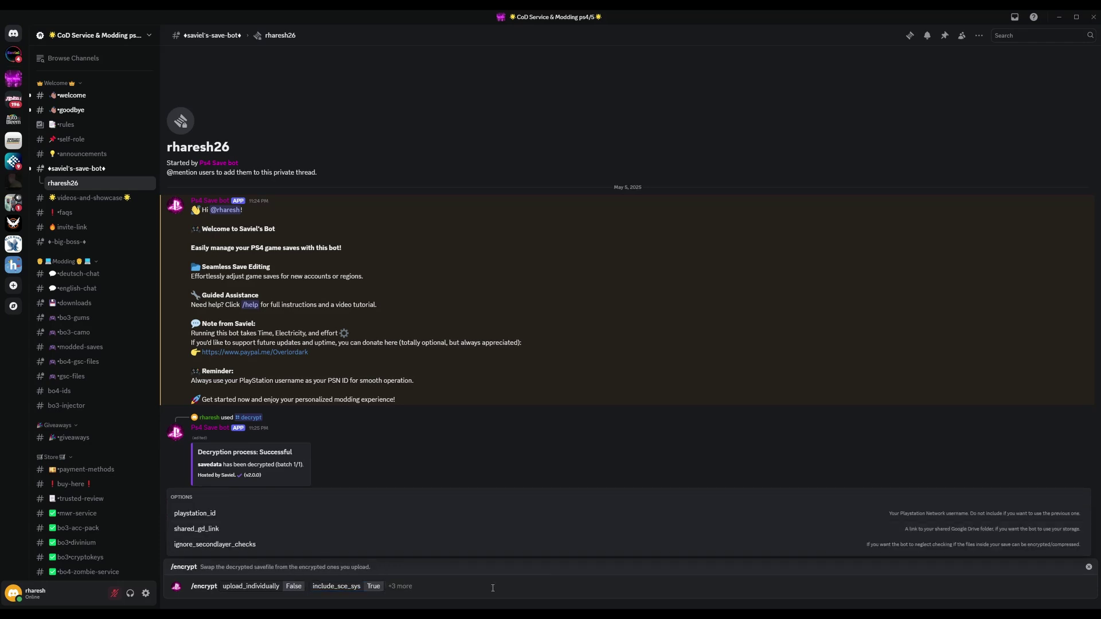
key(Return)
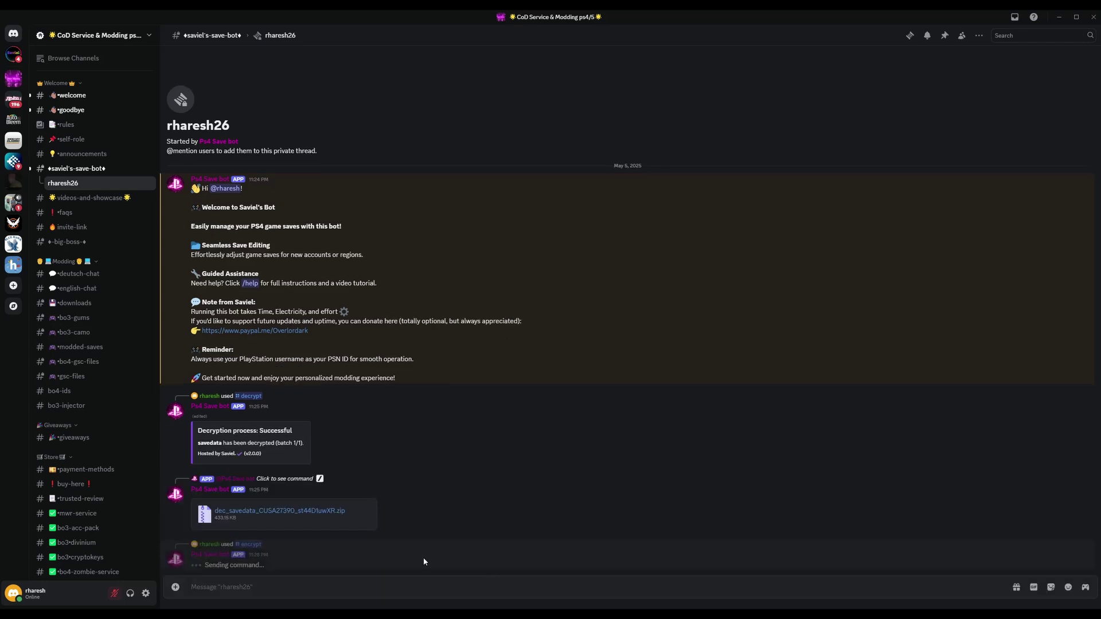
In Google Drive, copy the sharing link of the CUSA27390 folder inside the account folder under PS4 > SAVEDATA.
key(alt+Tab)
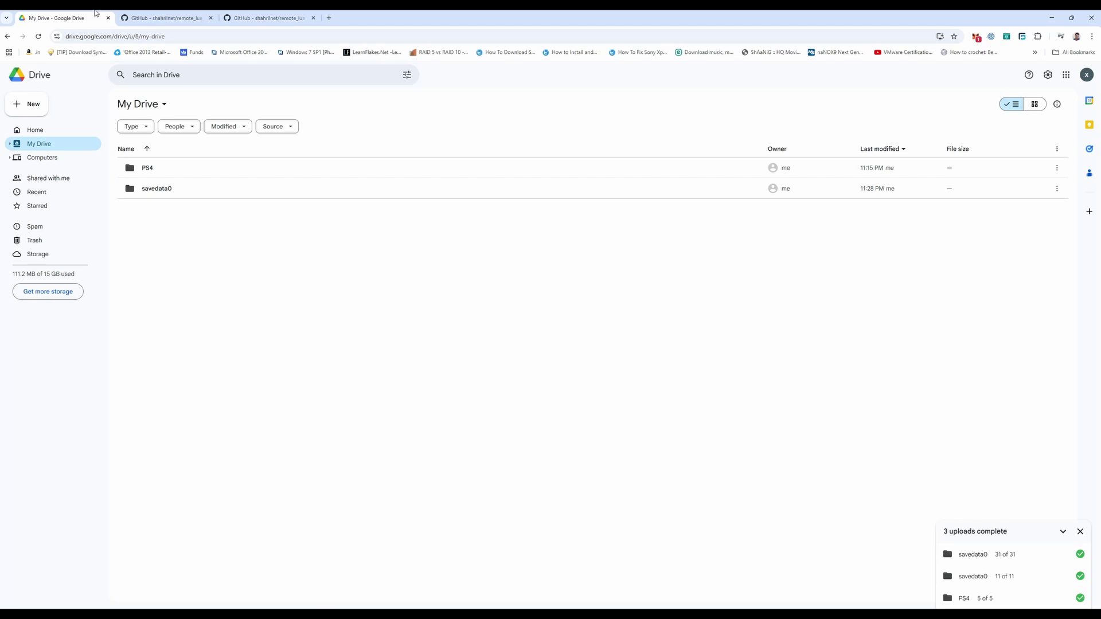
double_click(148, 167)
click(148, 169)
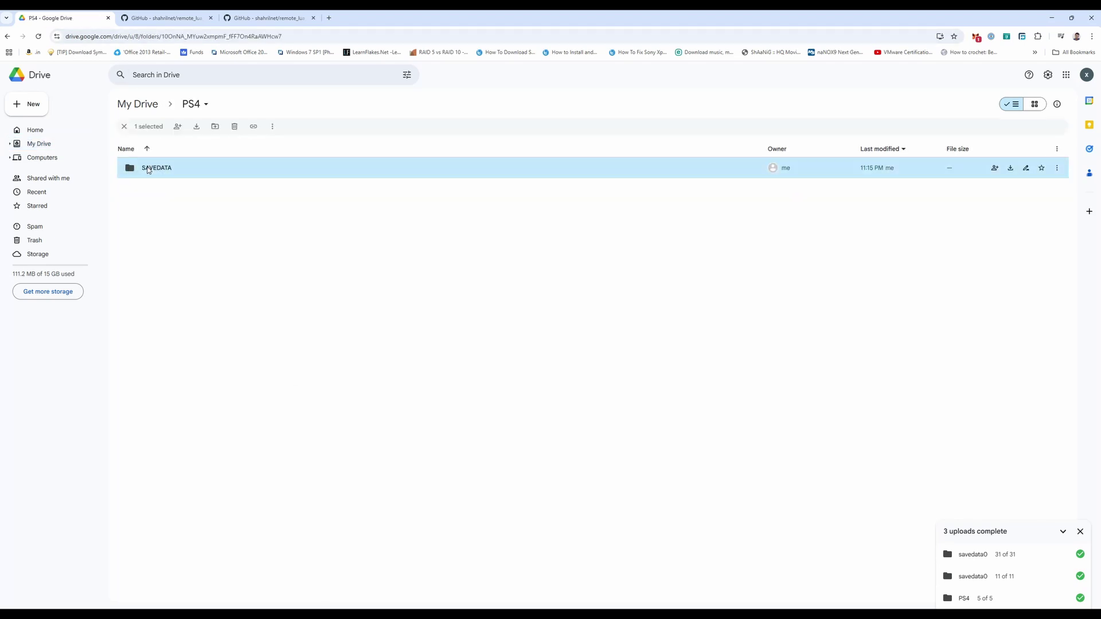
double_click(147, 168)
double_click(156, 168)
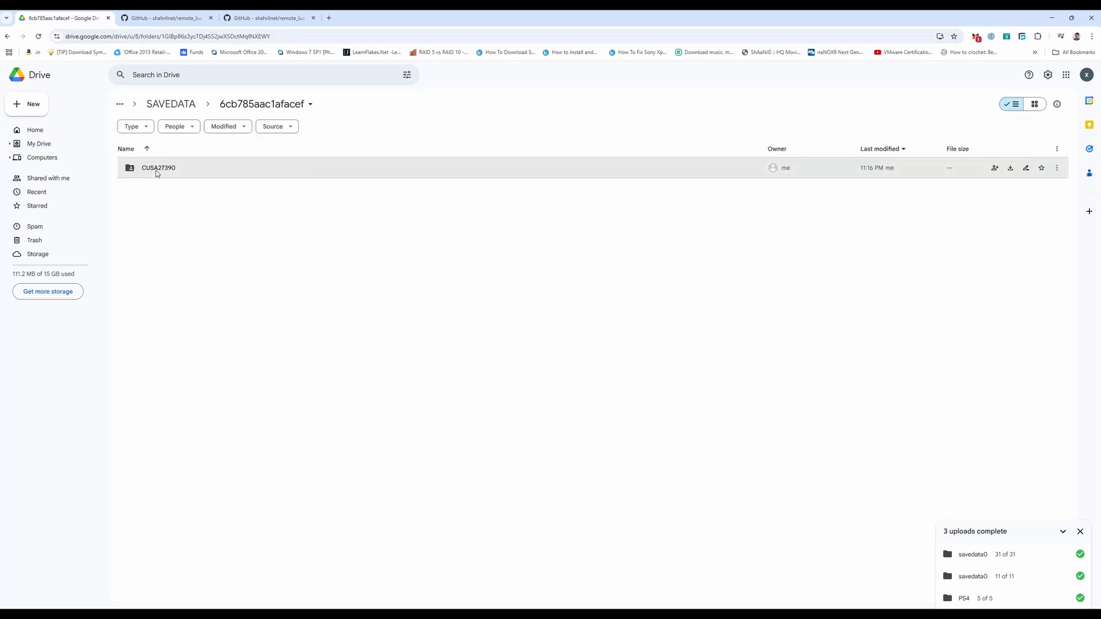
right_click(156, 172)
mouse_move(206, 237)
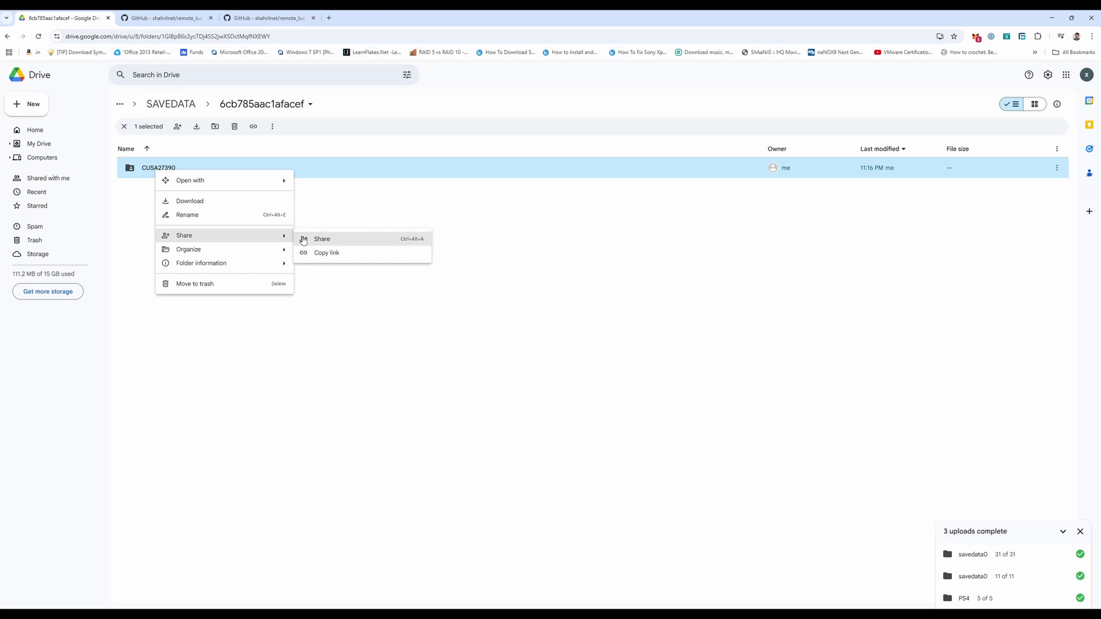
click(306, 239)
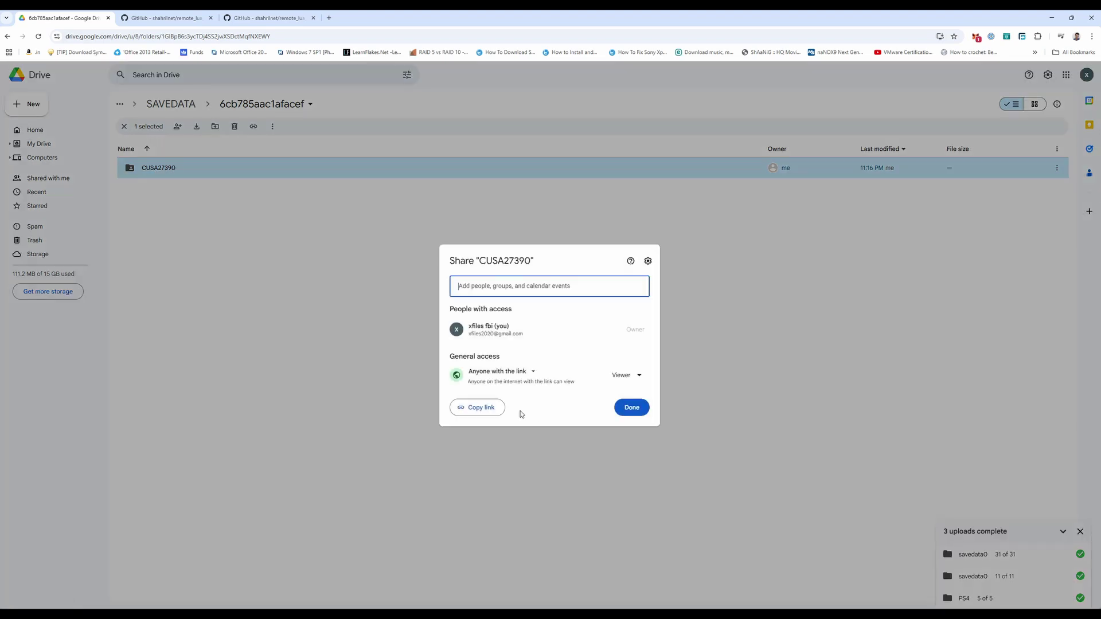
click(478, 408)
click(631, 408)
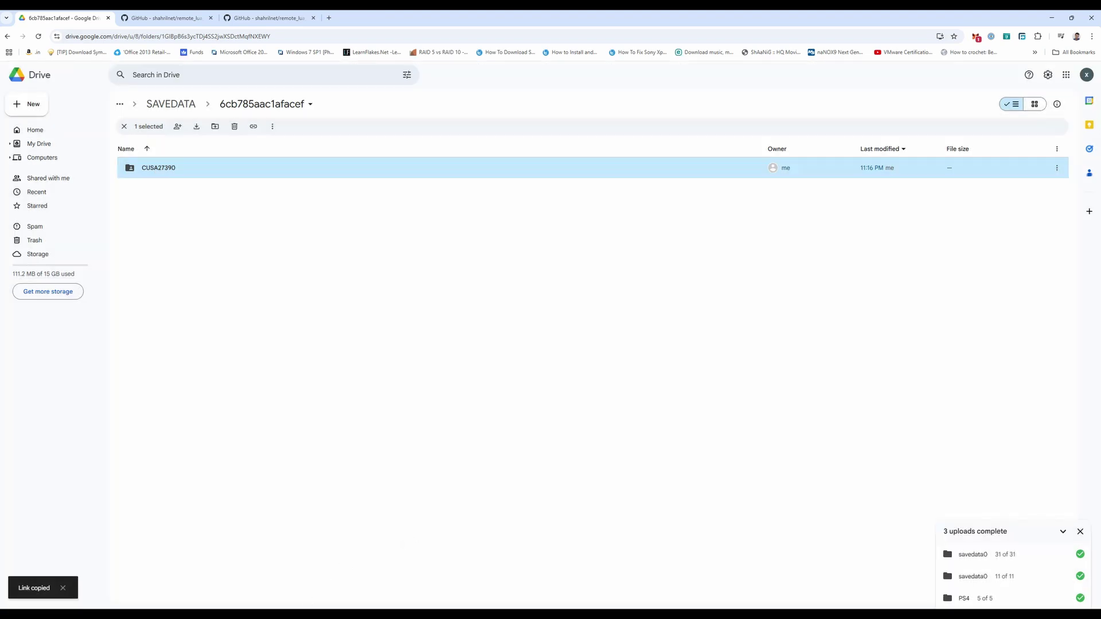
Send the copied CUSA27390 folder link to the save bot in the Discord thread.
key(alt+Tab)
right_click(262, 587)
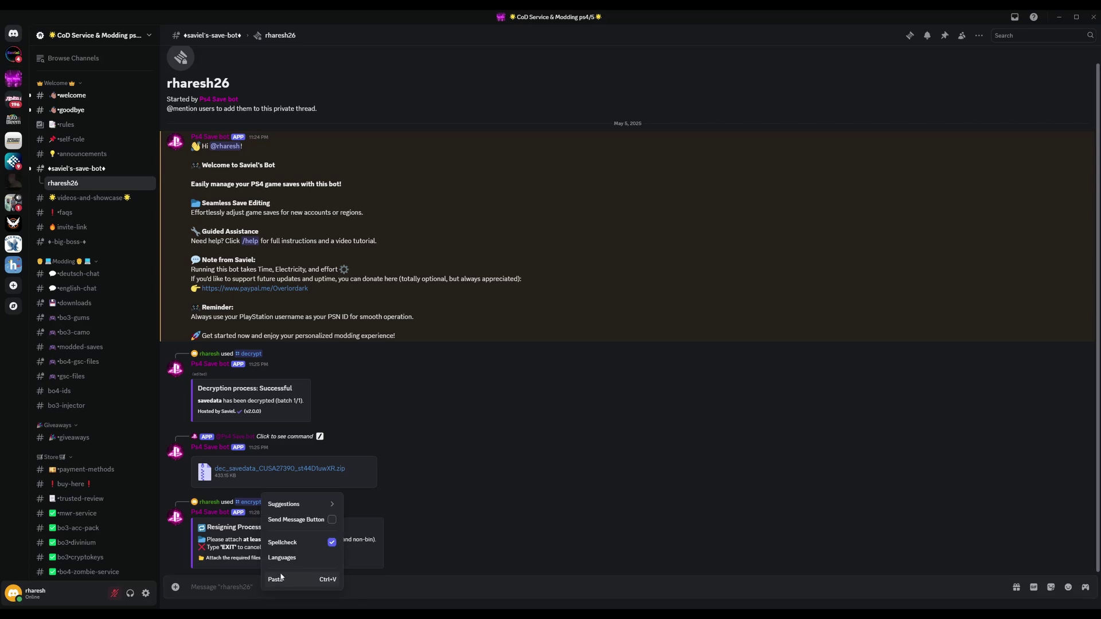
click(301, 580)
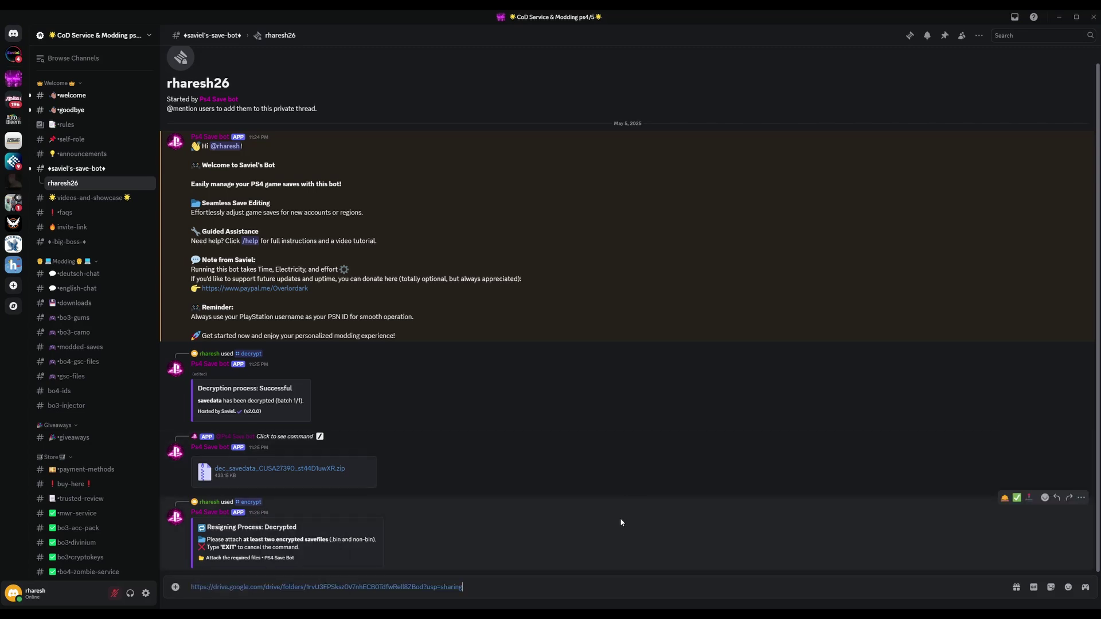
key(Return)
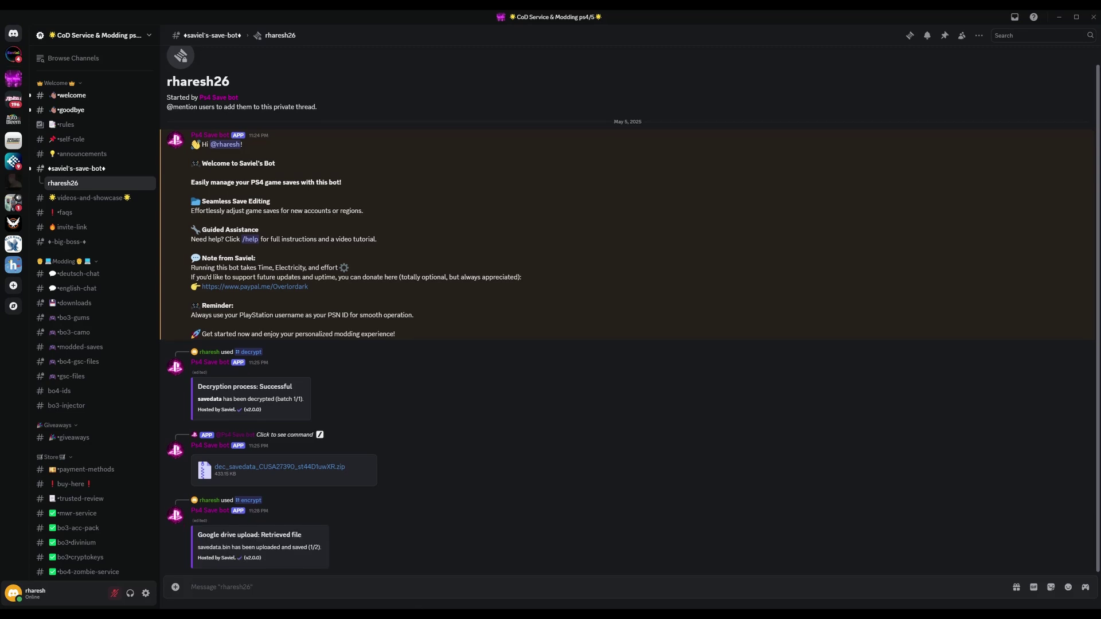
Back in Google Drive, open the savedata0 folder in My Drive to check its uploaded files.
key(alt+Tab)
click(152, 105)
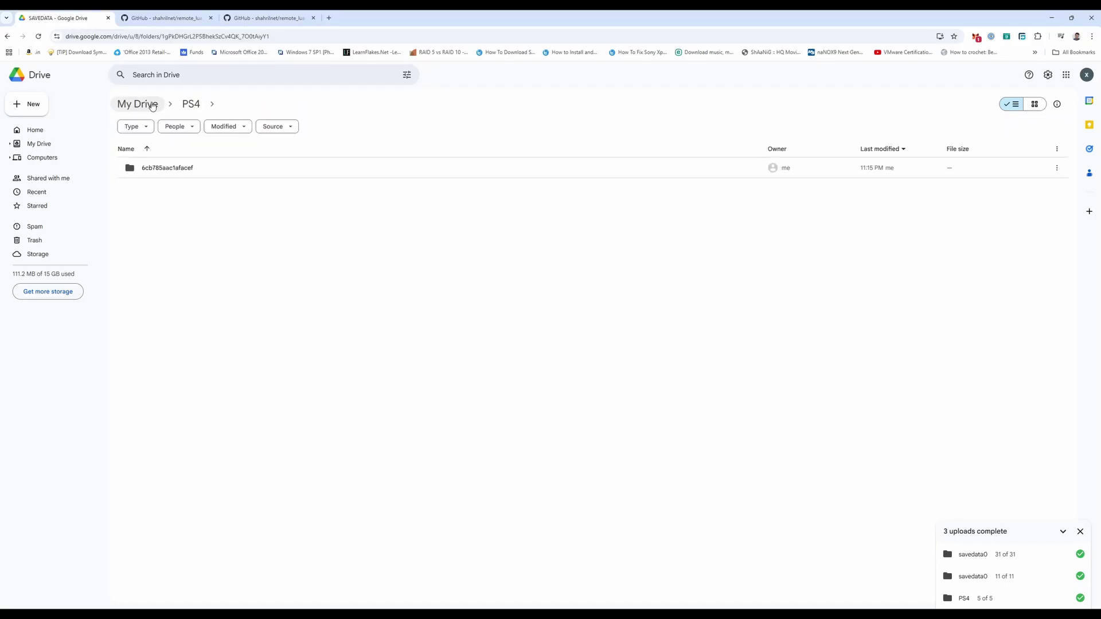
click(152, 106)
double_click(160, 189)
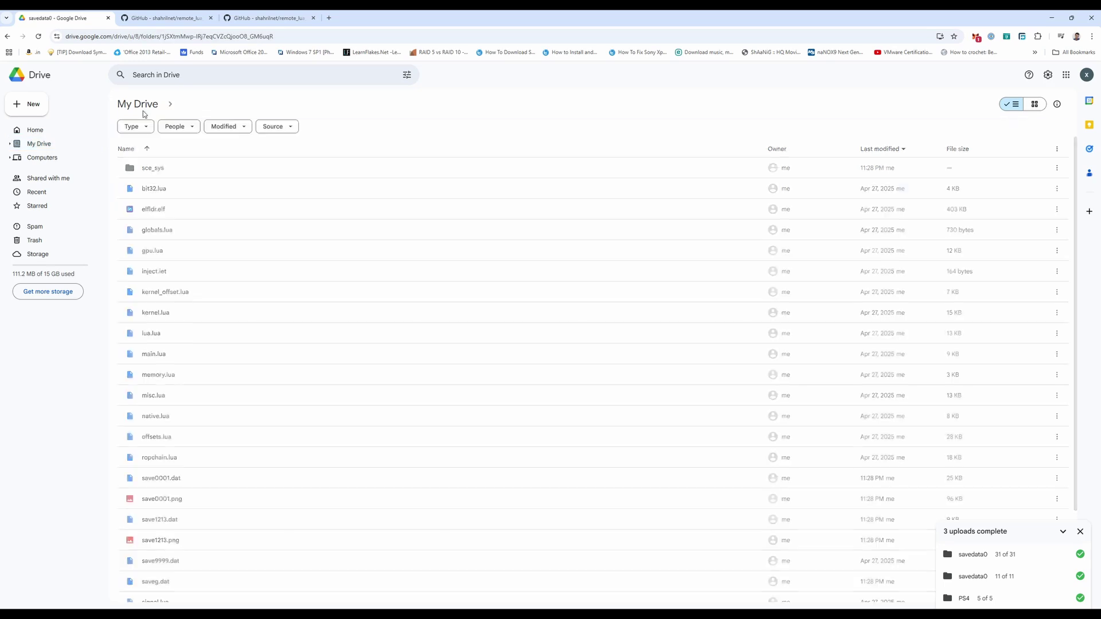
Share the savedata0 folder in My Drive with anyone with the link and copy its link.
click(141, 105)
click(155, 192)
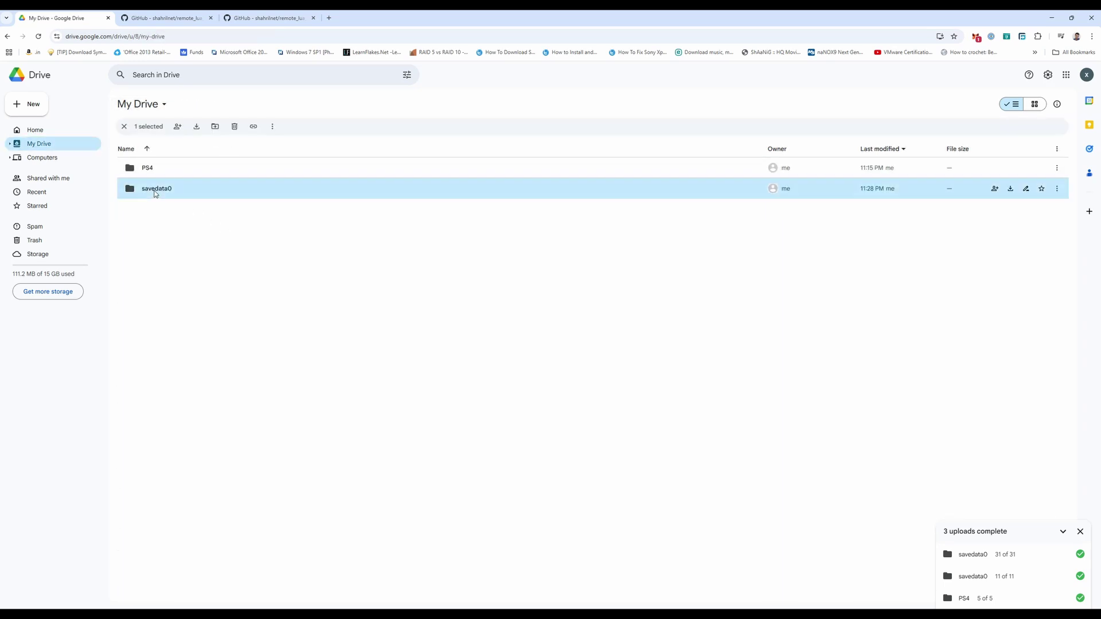
right_click(155, 193)
mouse_move(195, 256)
click(331, 262)
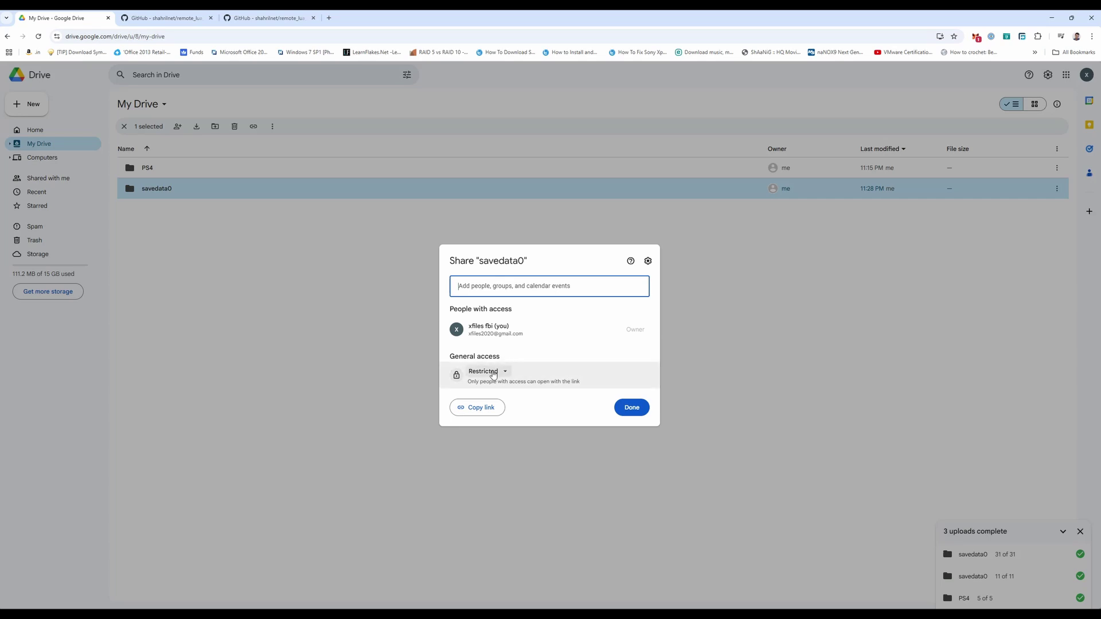
click(492, 372)
click(494, 410)
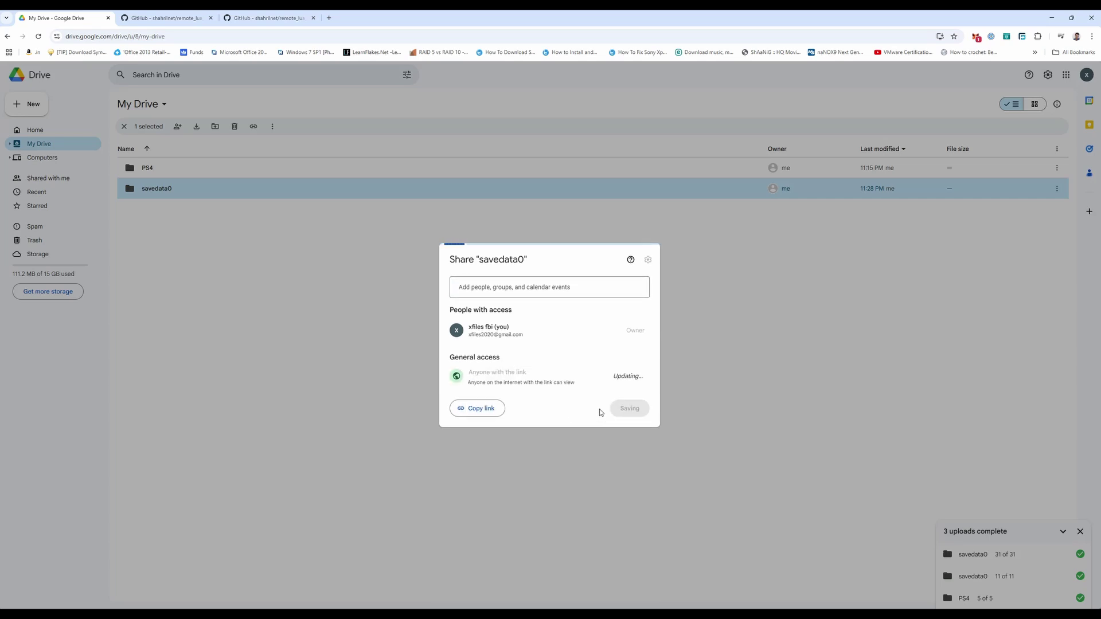
click(480, 408)
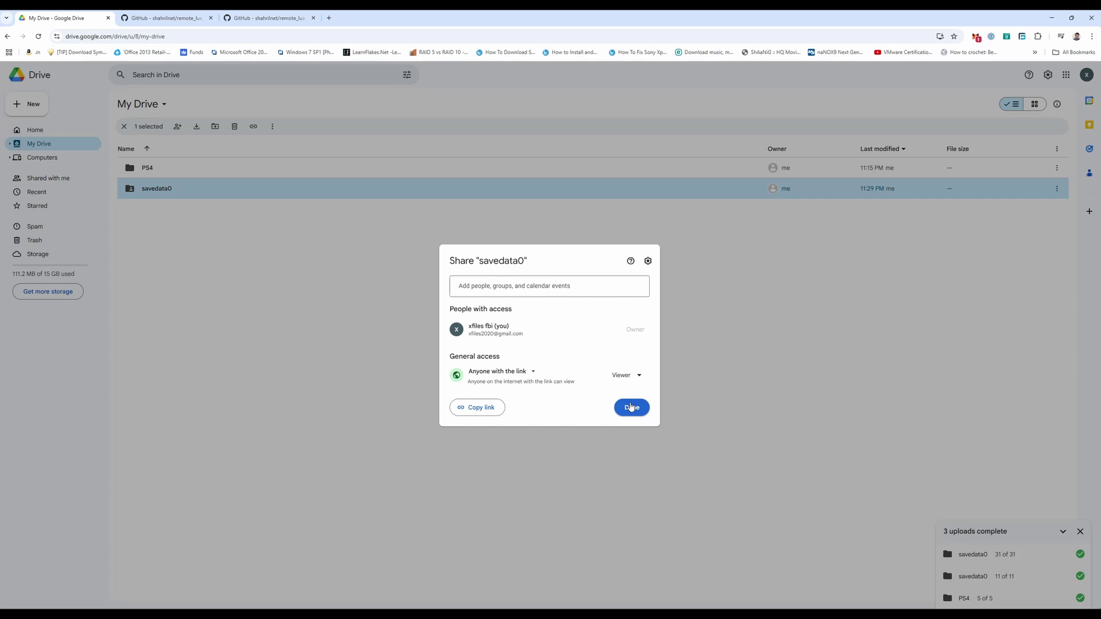
click(631, 407)
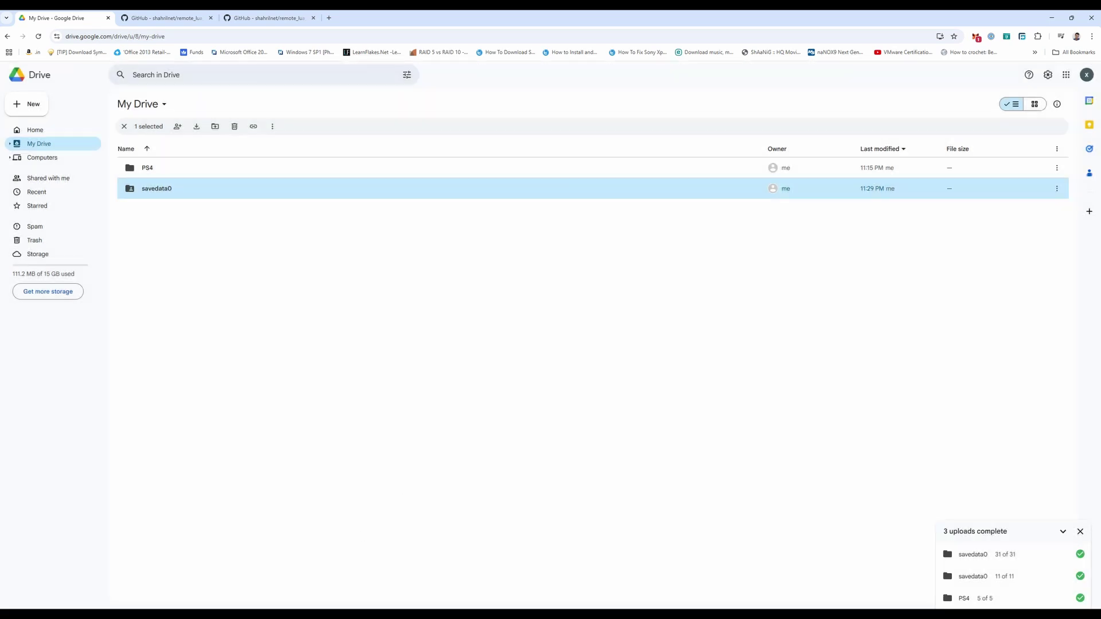
Send the copied savedata0 folder link to the save bot in the Discord thread.
key(alt+Tab)
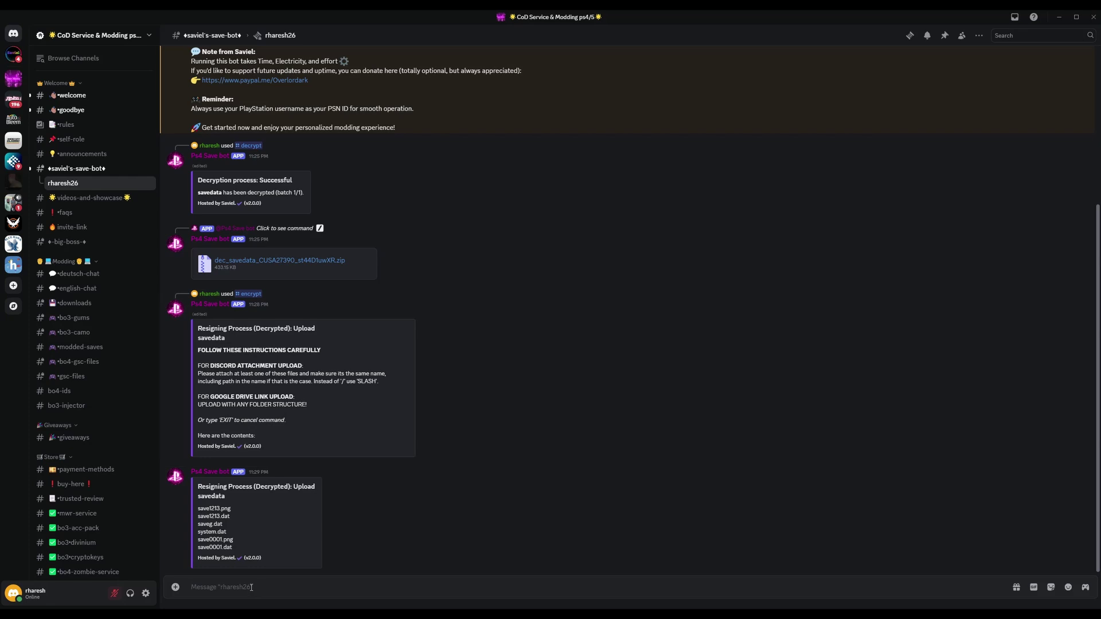
right_click(256, 588)
click(288, 578)
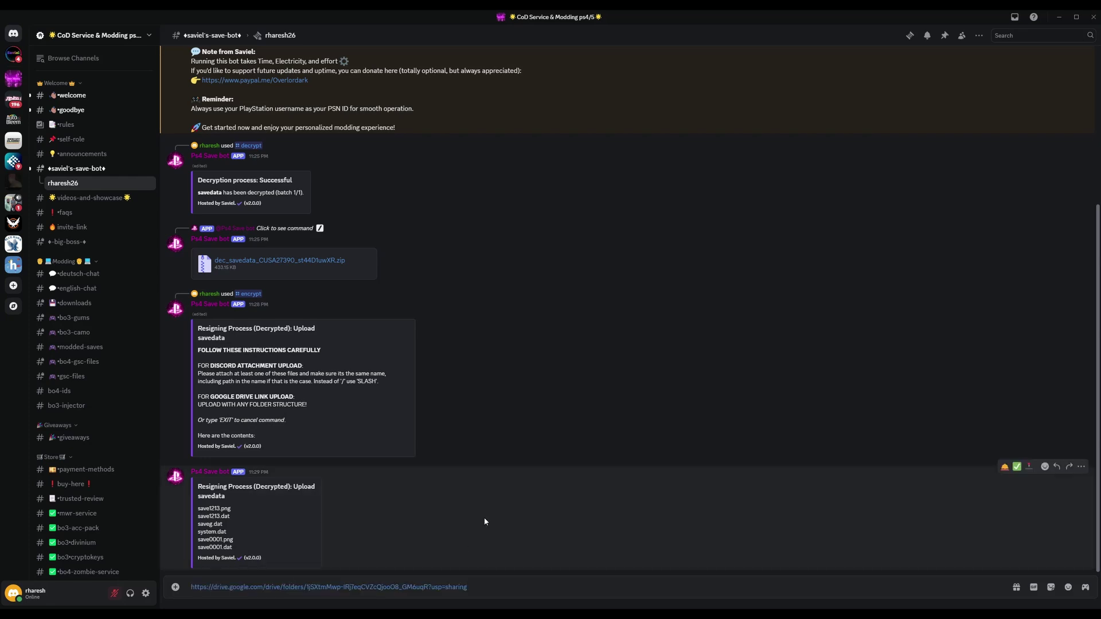
key(Return)
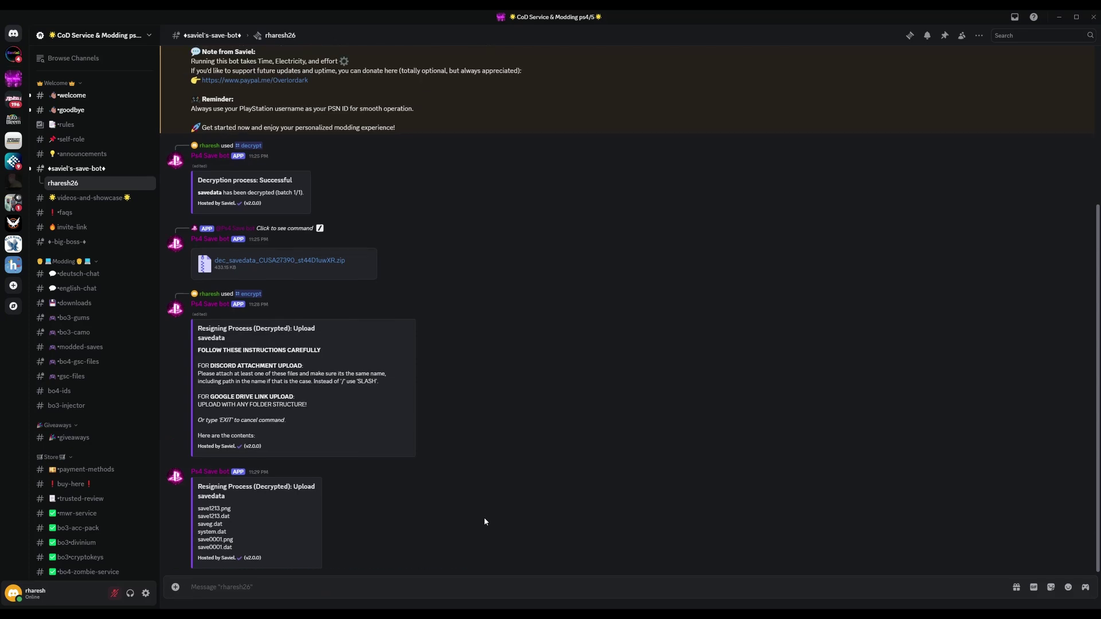